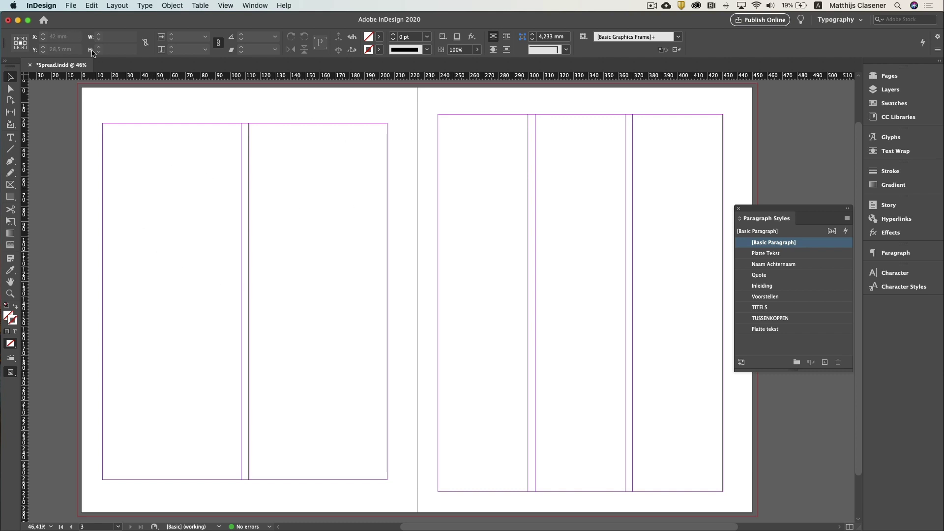
Place Werkstuk_Trots.jpeg from the left page's upper bleed corner down to the lower bleed, about 437 × 292 mm
click(72, 6)
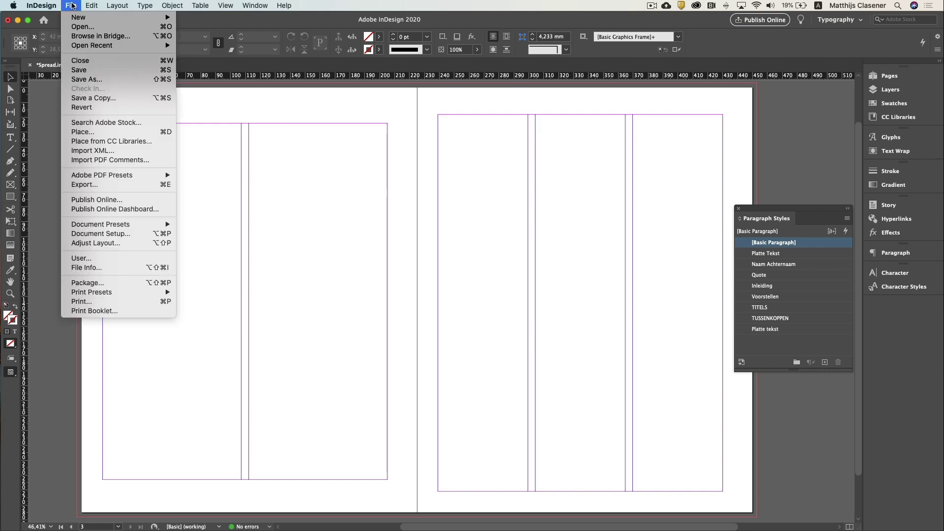
click(94, 132)
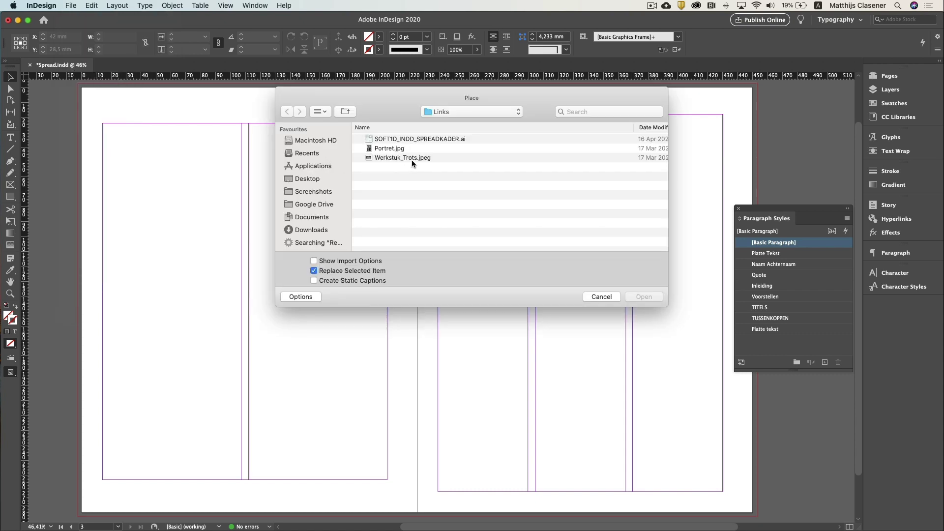
click(412, 158)
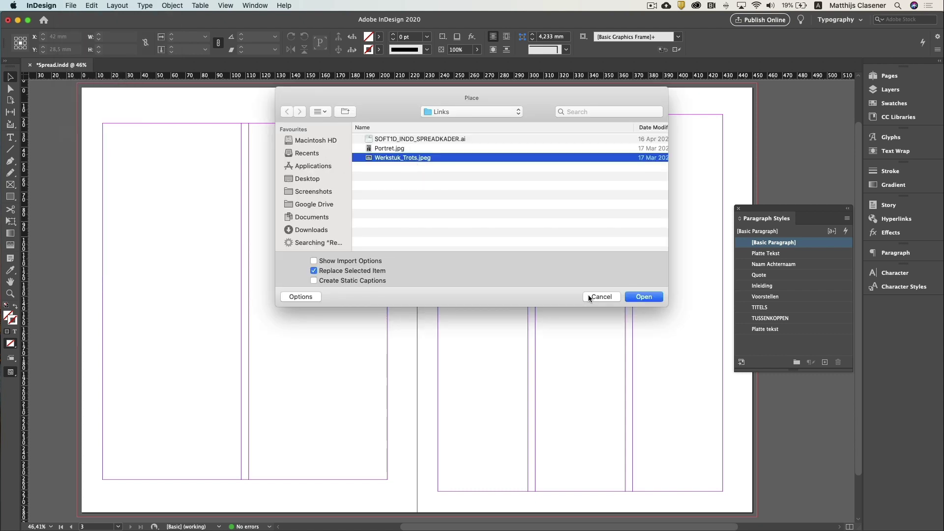
click(644, 297)
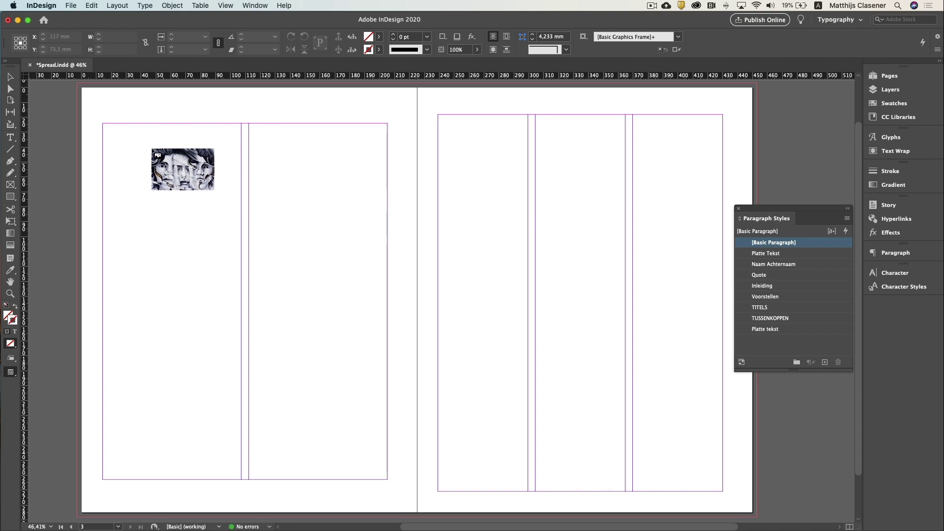
drag(79, 86, 729, 482)
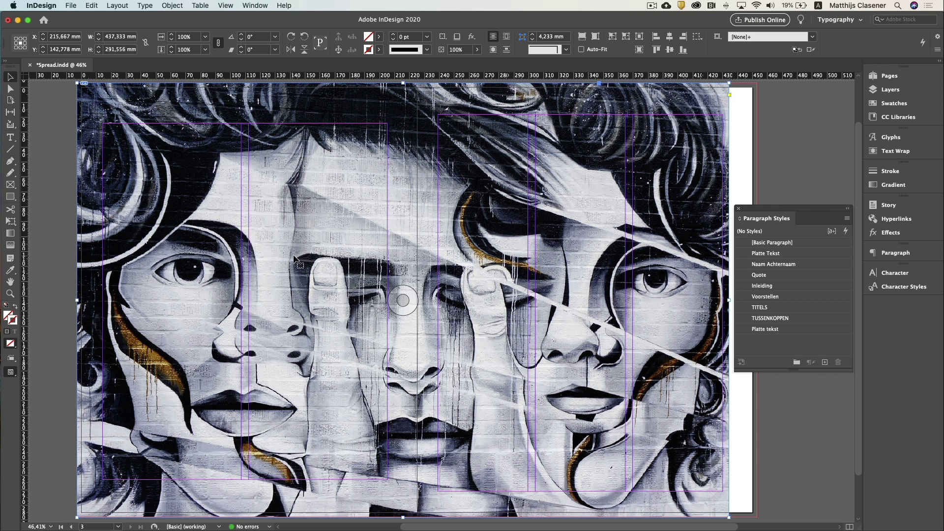
Crop the image frame to the spine at 228 mm wide and shift the image left inside it to align its right edge with the spine
drag(727, 299, 418, 303)
mouse_move(245, 300)
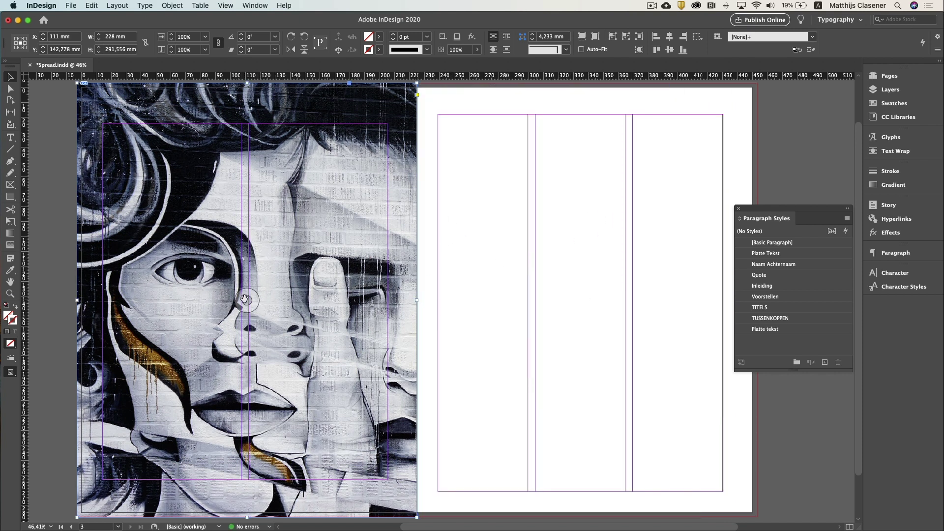
drag(245, 300, 68, 292)
drag(247, 300, 120, 302)
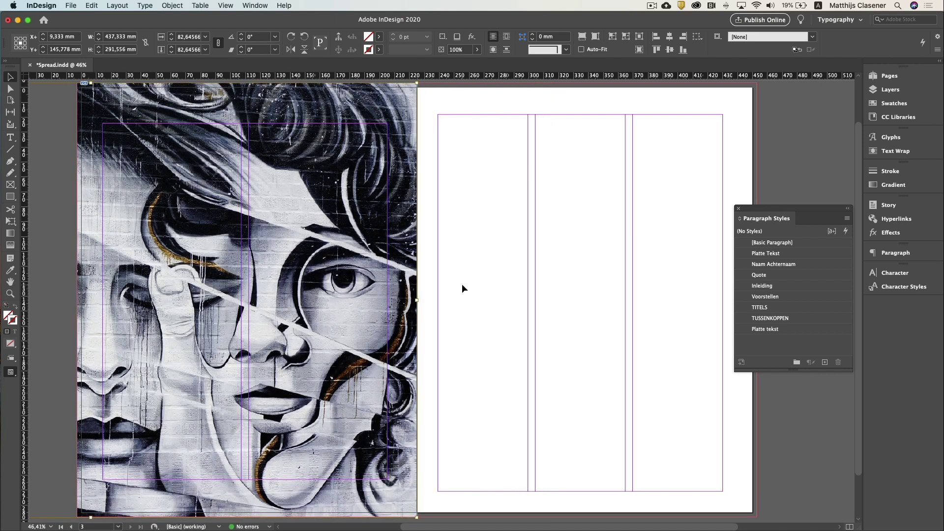
click(462, 285)
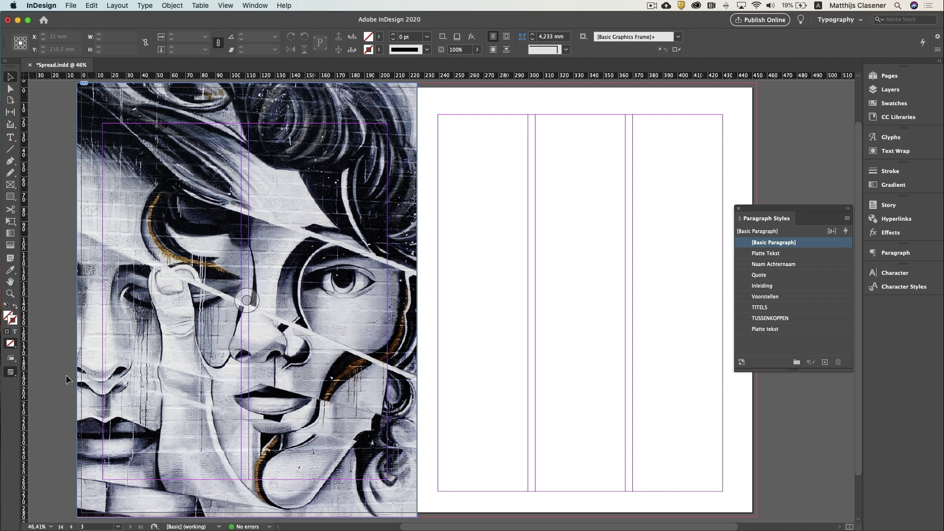
Place SOFT1D_INDD_SPREADKADER.ai at its original size on the left page
click(72, 6)
click(113, 134)
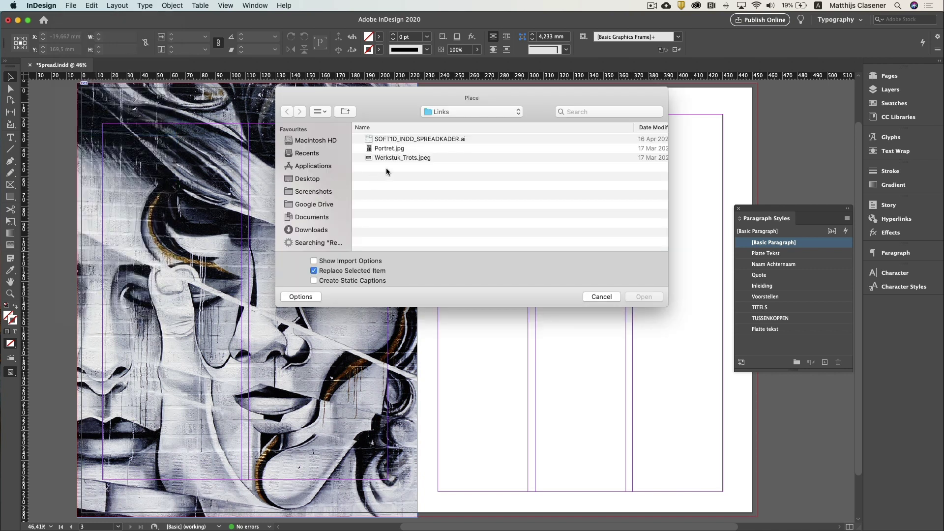
click(423, 139)
click(644, 297)
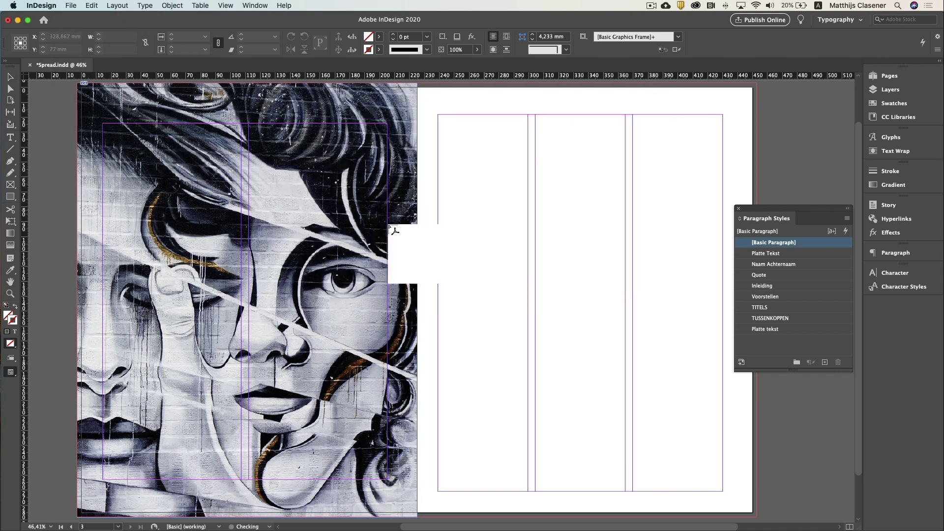
click(223, 258)
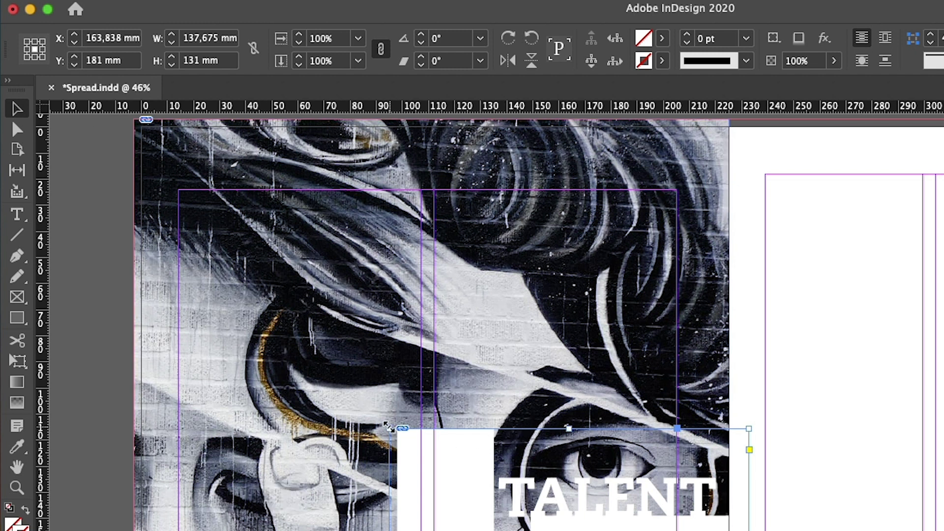
Position the placed SPREADKADER artwork by its upper-left reference point at X 7 mm, Y 136 mm, and deselect it
click(34, 49)
triple_click(129, 39)
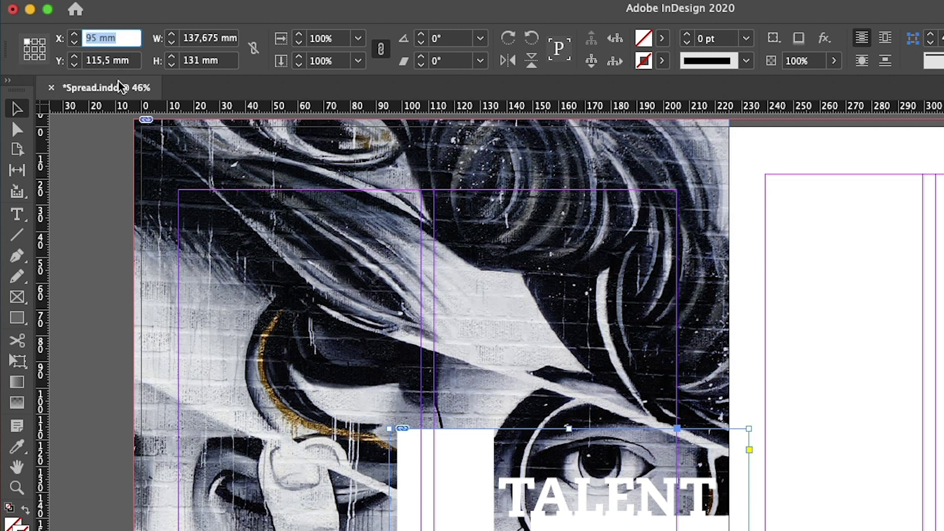
text(7)
key(Tab)
text(1)
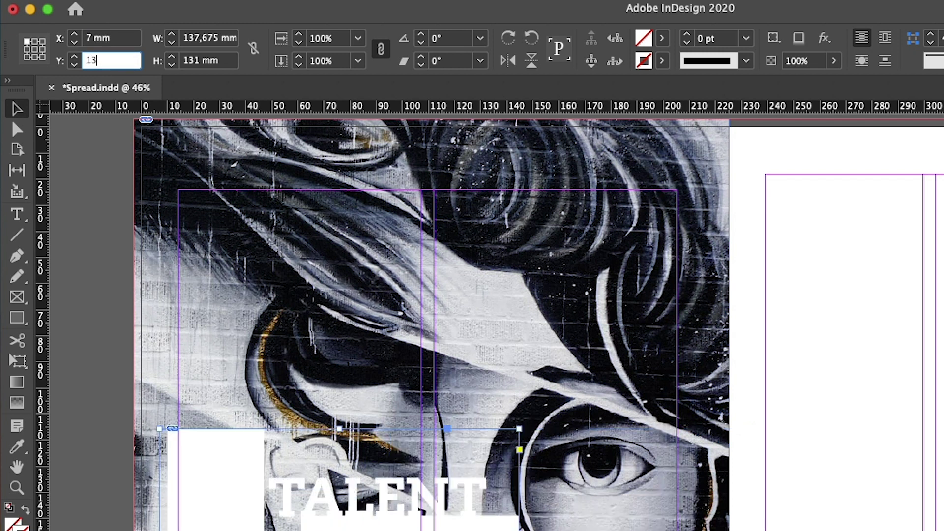
key(Return)
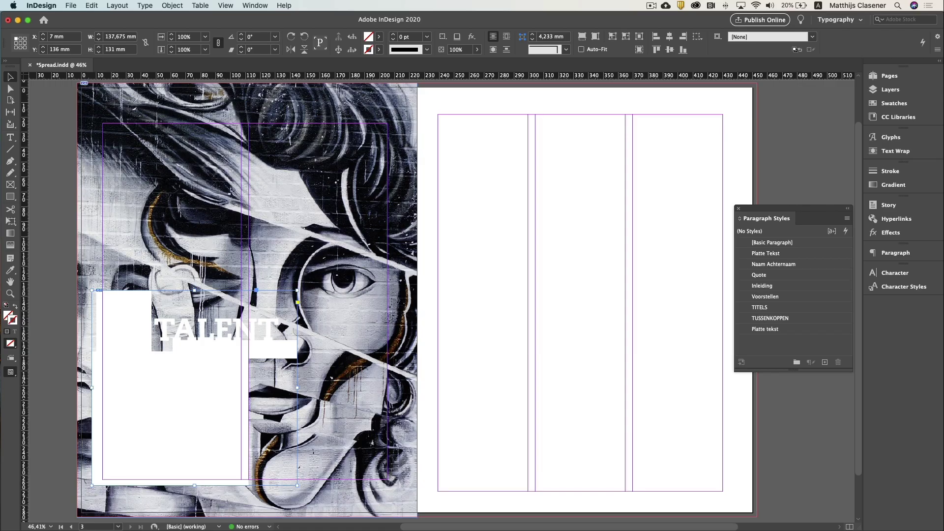
key(super+shift+a)
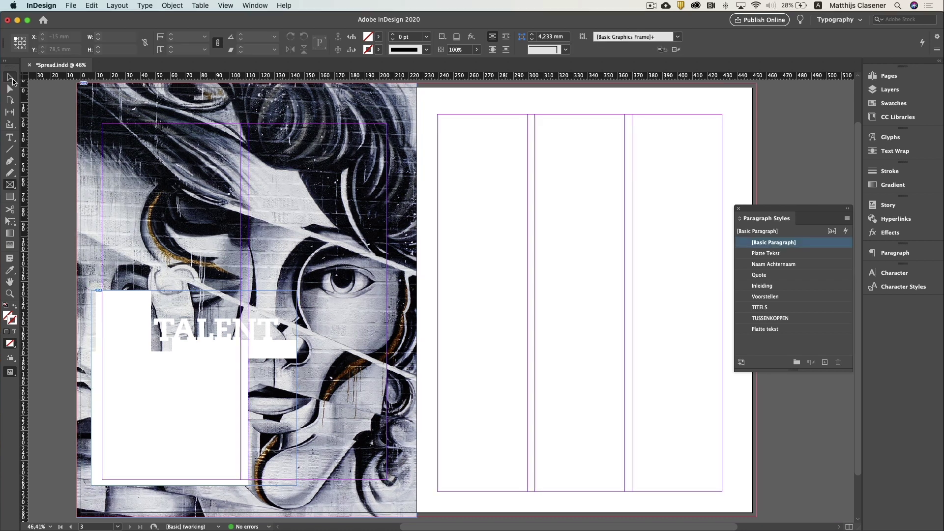
Draw a rectangular graphic frame about 49 × 59 mm in the first column of the right page
click(193, 388)
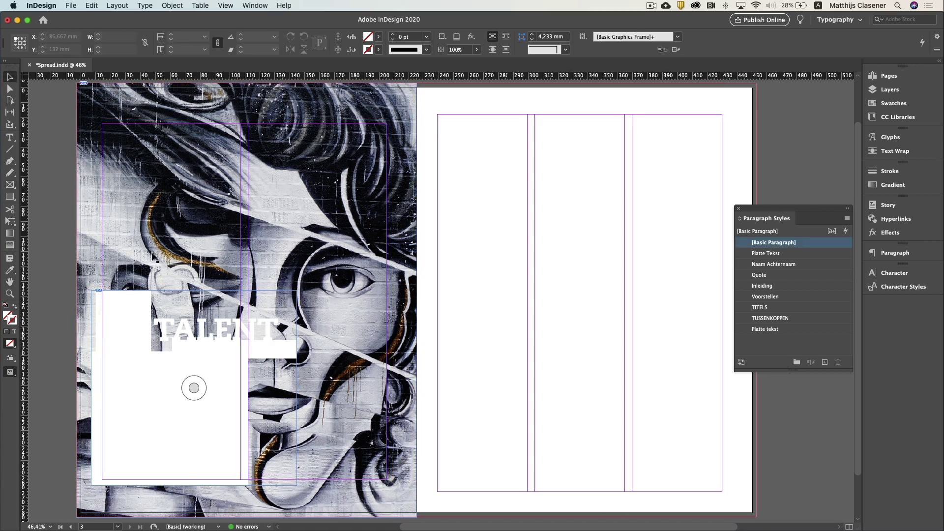
click(10, 184)
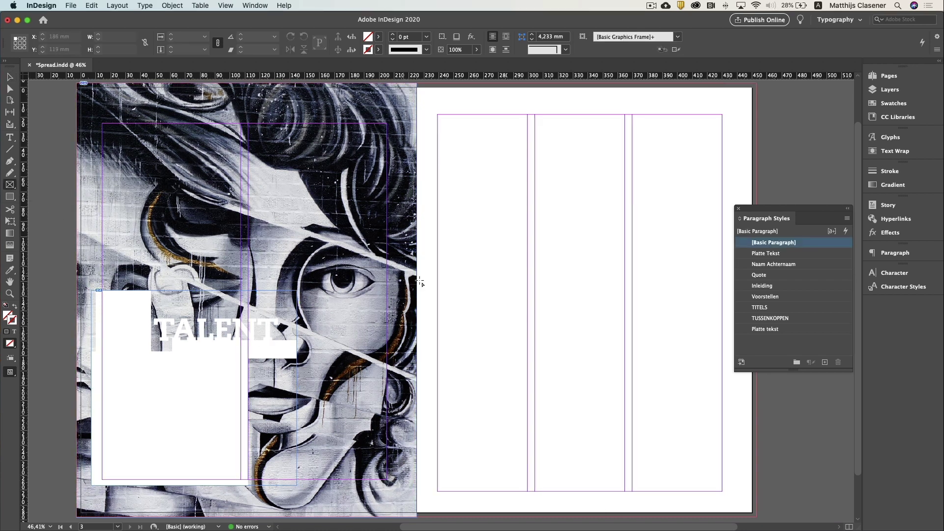
drag(446, 283, 520, 371)
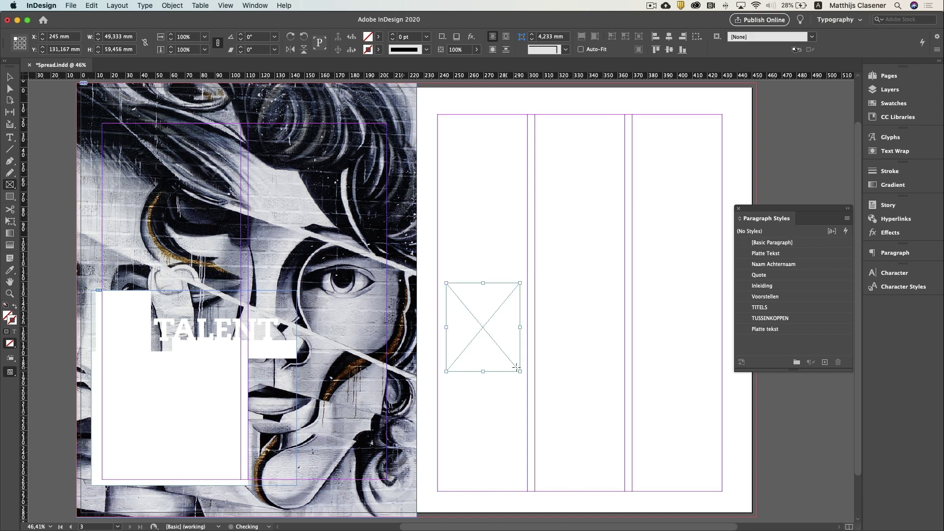
Position the new graphic frame at X 13 mm, Y 139 mm and size it to 31 × 43 mm
triple_click(74, 37)
text(13)
key(Tab)
text(139)
key(Tab)
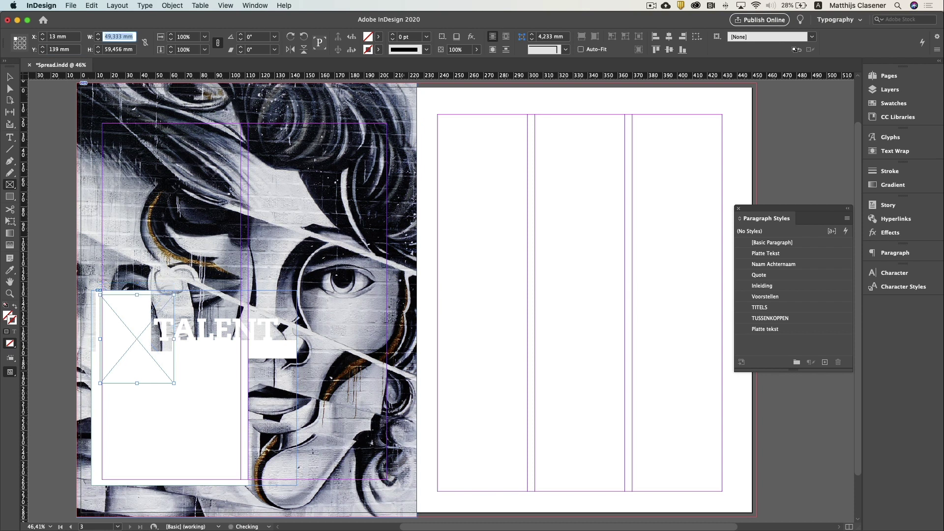
text(31)
key(Tab)
text(43)
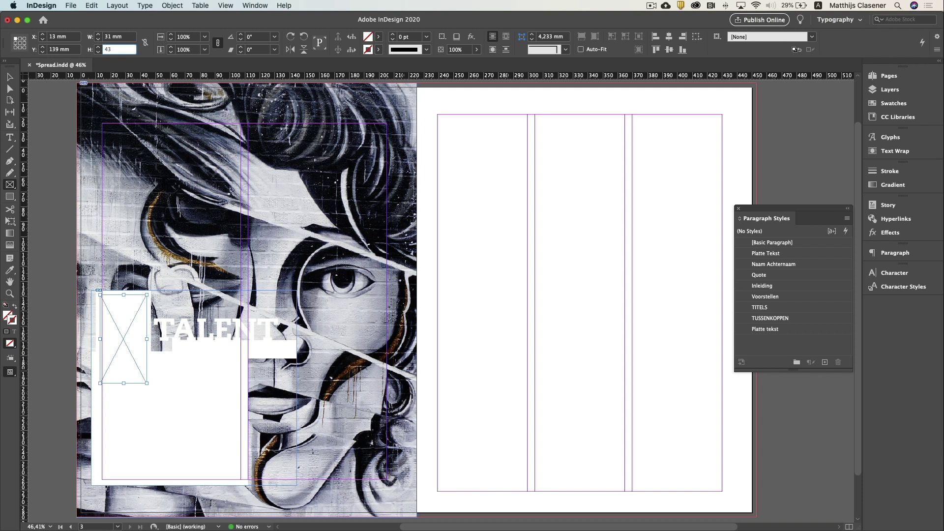
key(Tab)
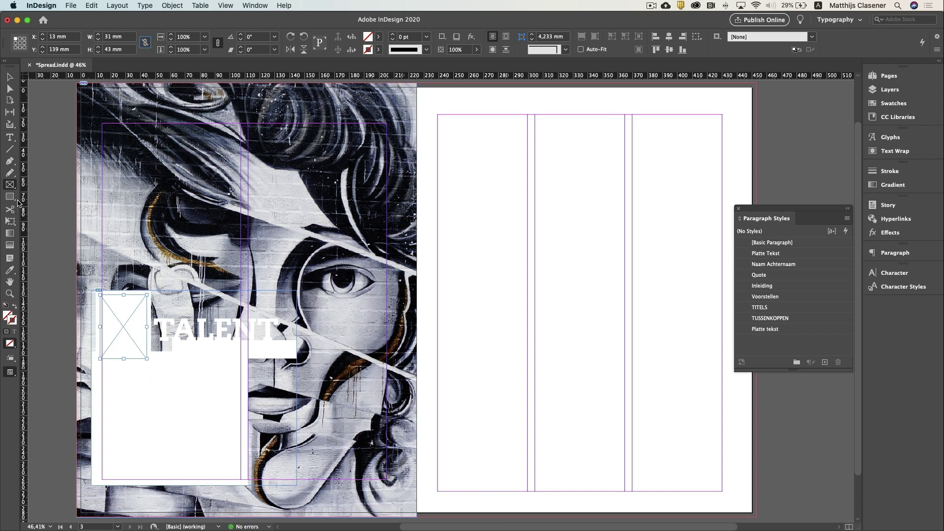
Place Portret.jpg inside the small graphic frame on the left page
click(70, 5)
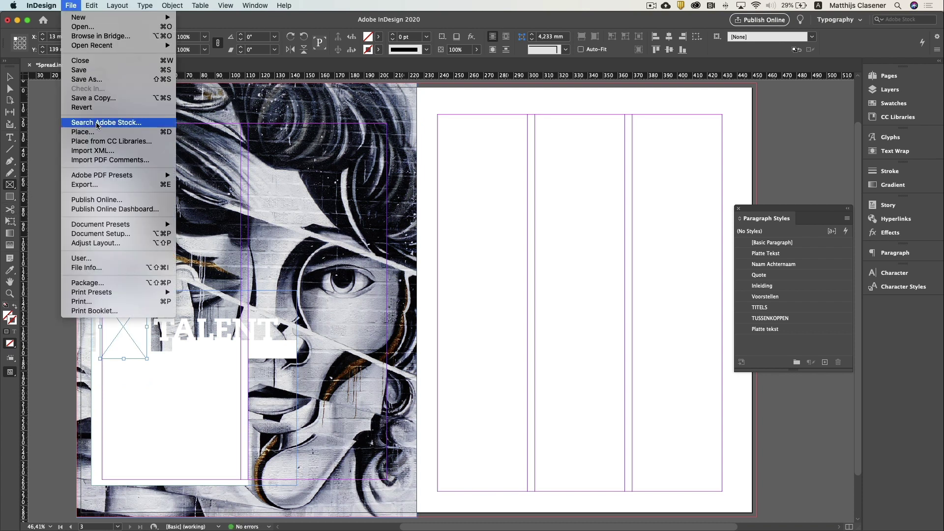
click(96, 138)
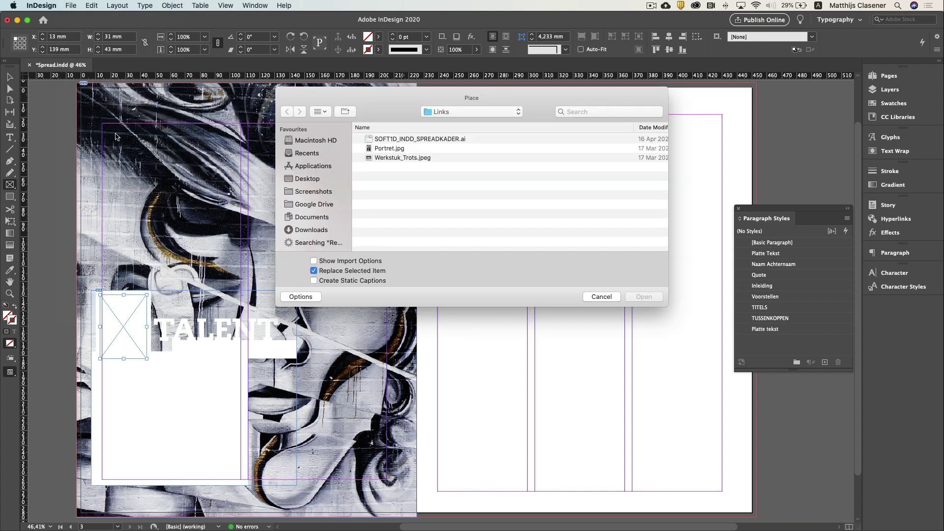
click(380, 149)
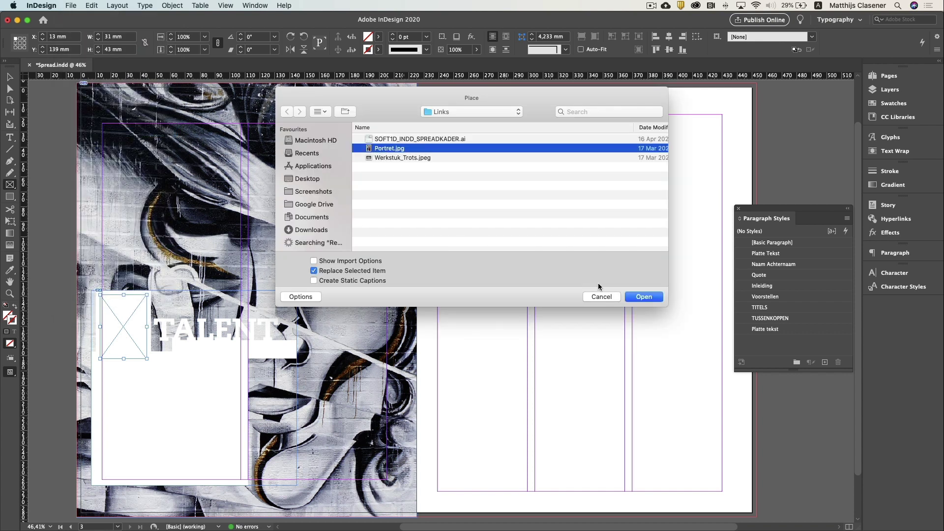
click(635, 297)
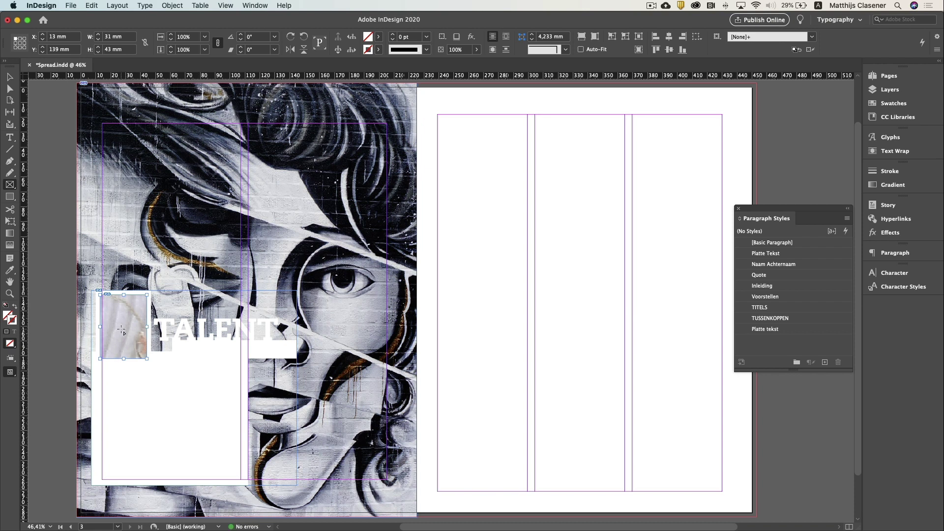
Fit the portrait image to its frame using Fill Frame Proportionally
click(10, 77)
right_click(124, 310)
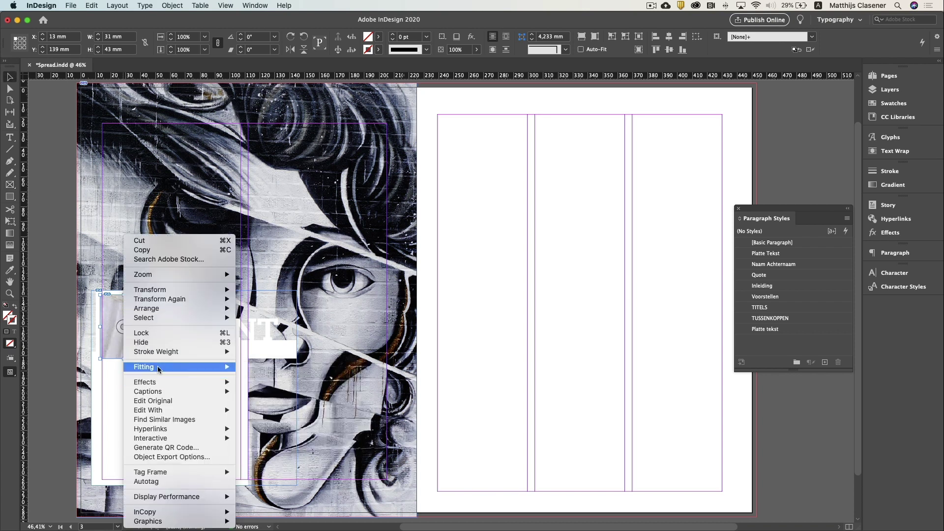
mouse_move(210, 368)
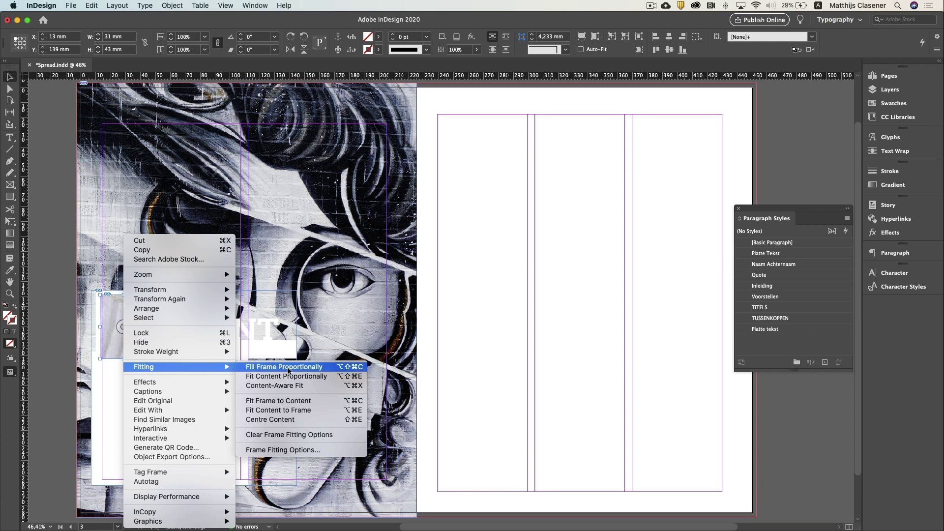
click(289, 369)
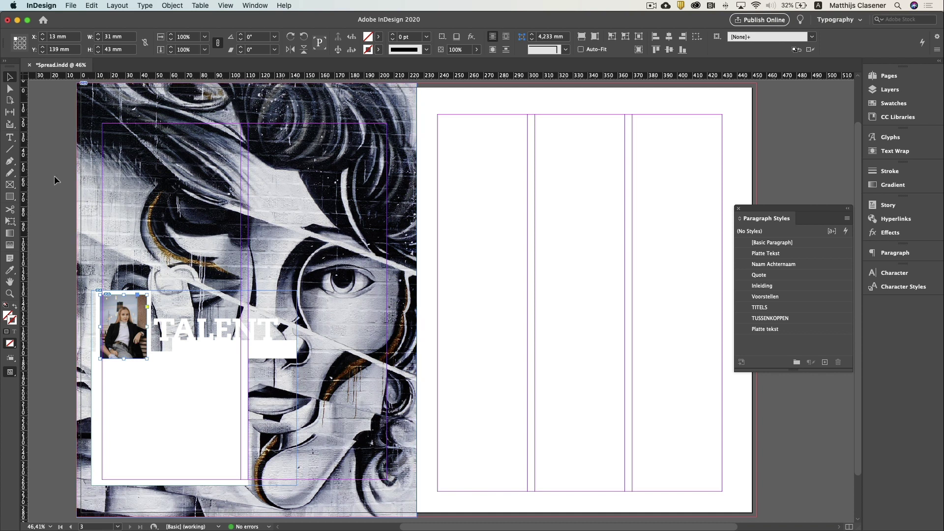
Draw a text frame about 108 × 32 mm on the right page and select it as an object
click(9, 138)
drag(482, 337, 615, 378)
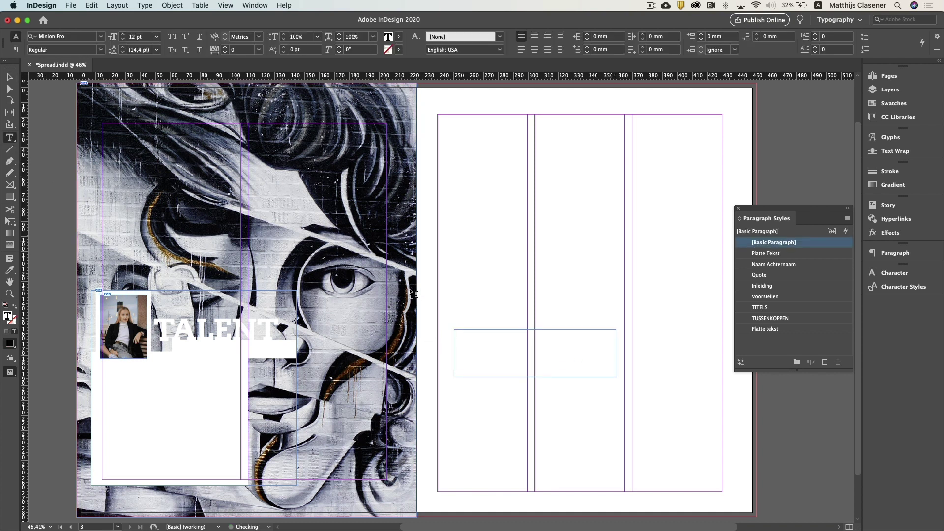
click(9, 78)
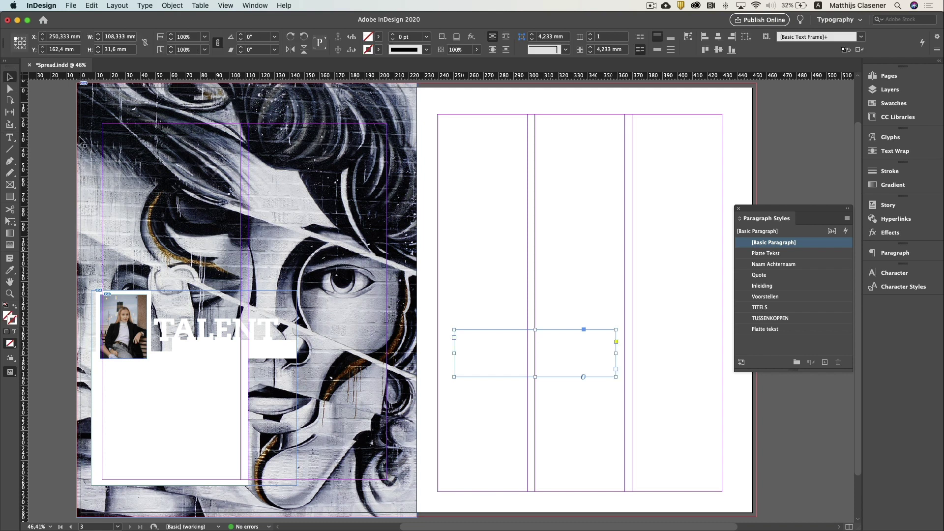
Position the text frame at X 64 mm, Y 173 mm and size it to 80 × 9,5 mm
double_click(69, 36)
text(64)
key(Tab)
text(17)
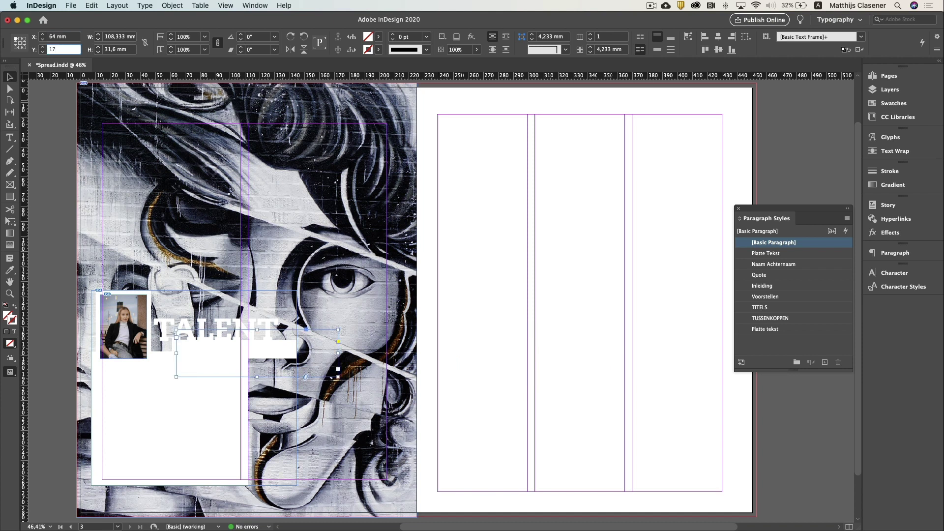
key(Tab)
text(80)
key(Tab)
text(9)
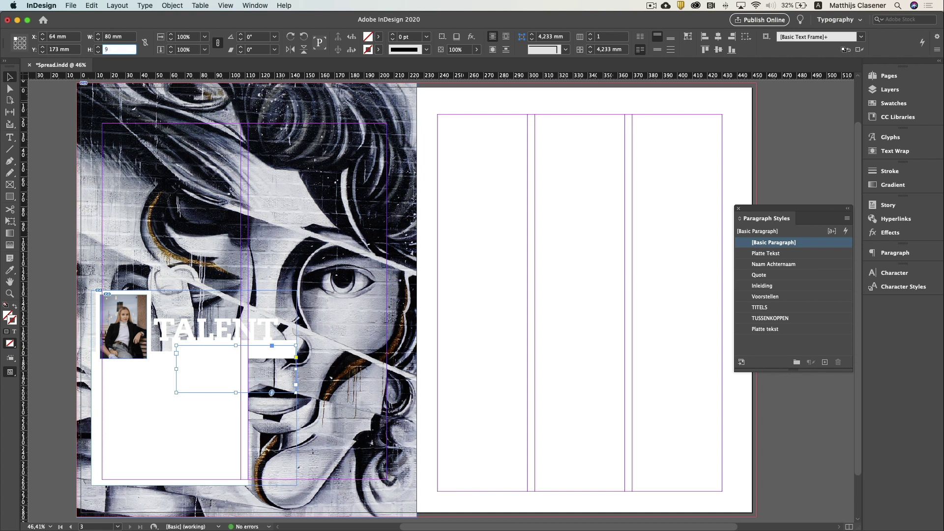
text(,5)
key(Return)
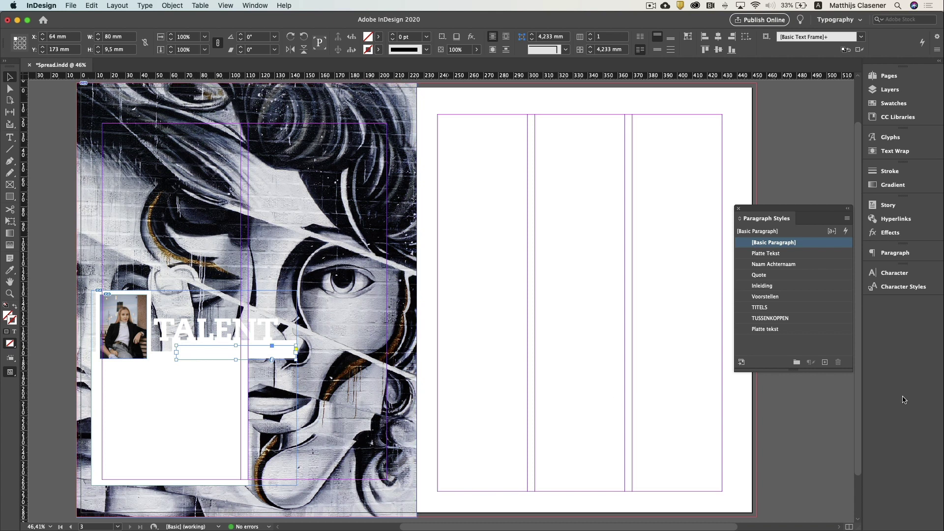
Enter the placeholder text "Naam Achternaam" in the text frame below the TALENT heading
double_click(215, 353)
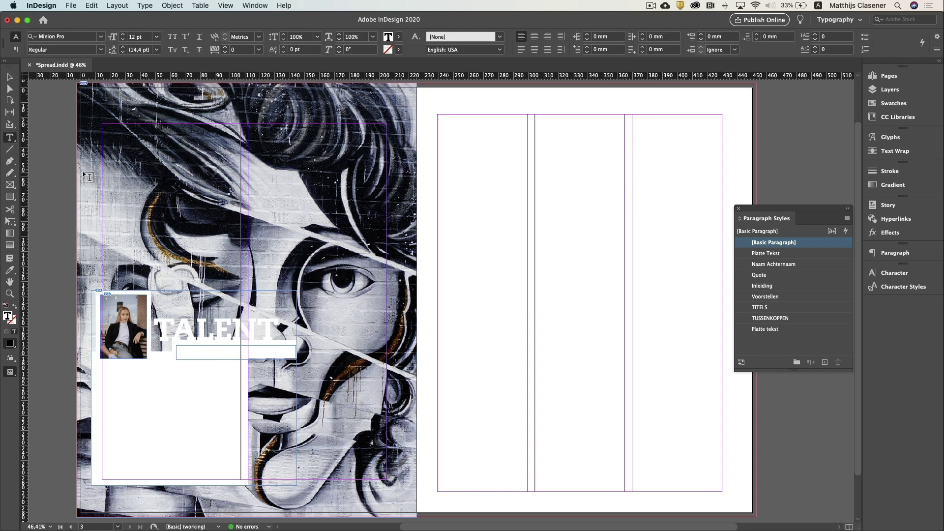
text(Naam Achternaam)
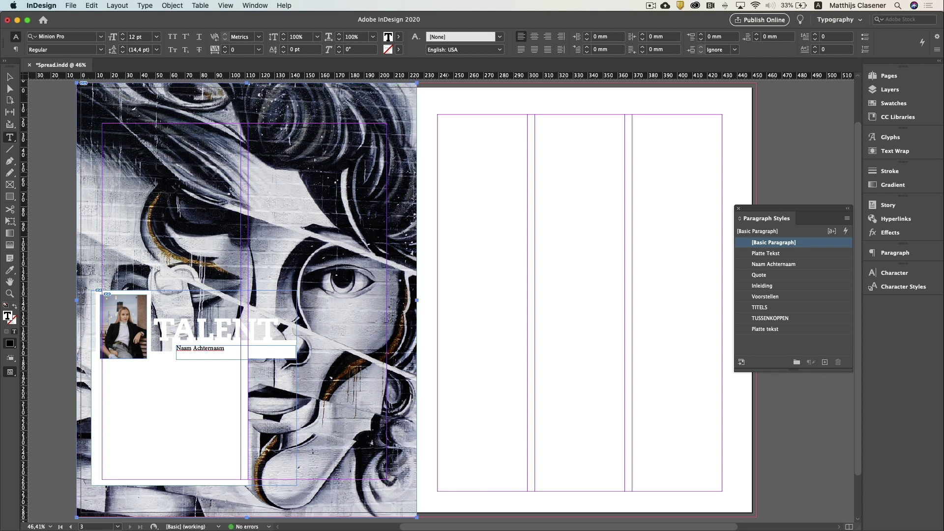
Apply the Naam Achternaam paragraph style to all the placeholder text below the TALENT heading
key(super+a)
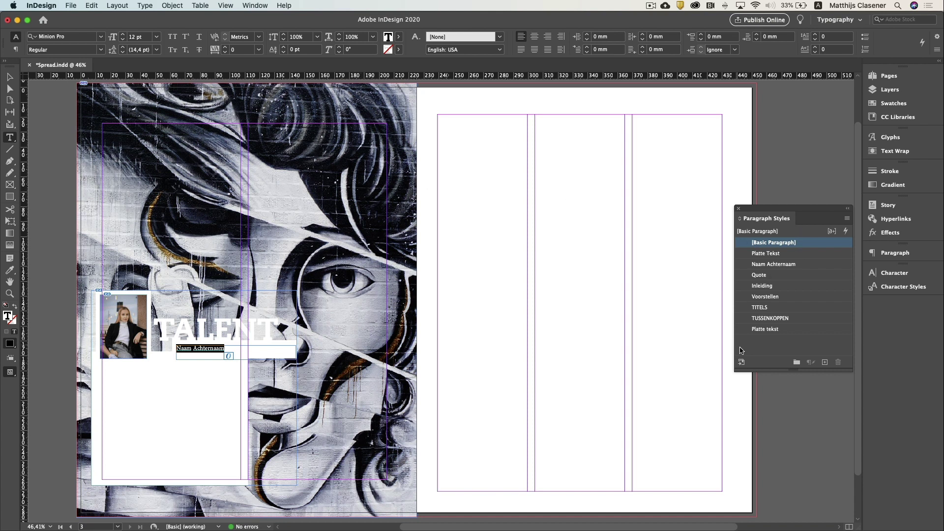
click(780, 266)
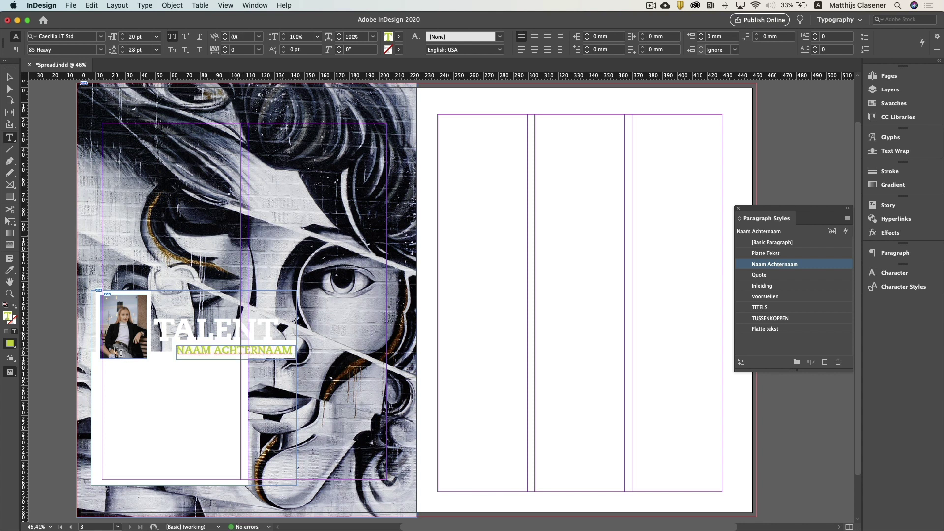
Add a text frame in the white area below the portrait at X 14 mm, Y 188 mm, sized 93 × 75 mm
drag(105, 369, 231, 470)
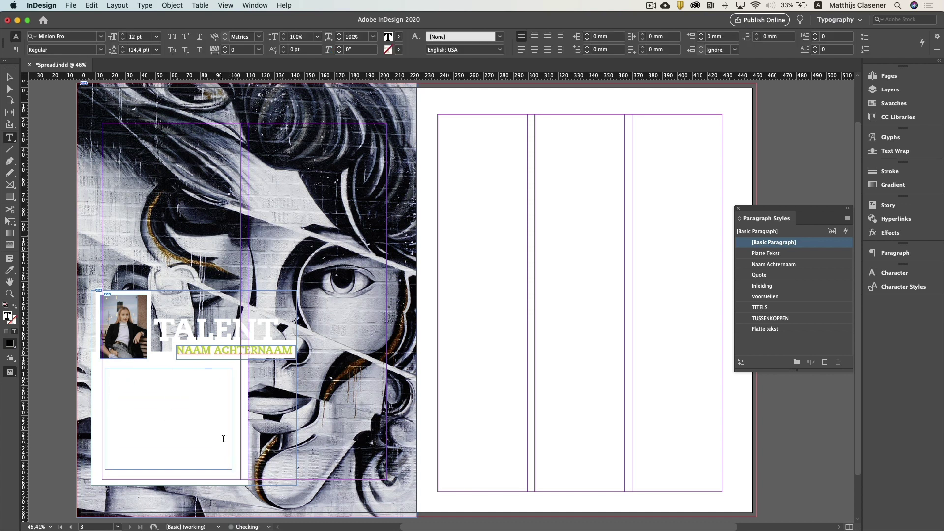
click(9, 77)
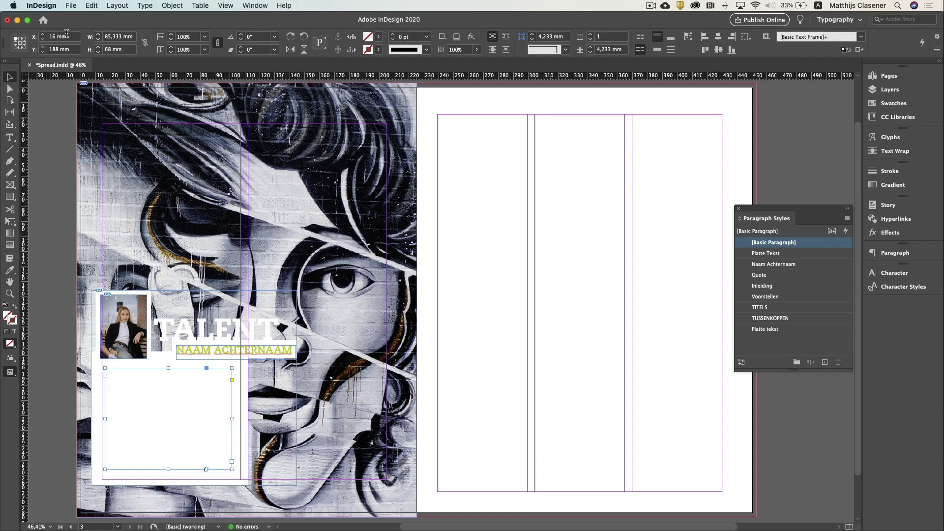
click(31, 33)
text(14)
key(Tab)
text(1)
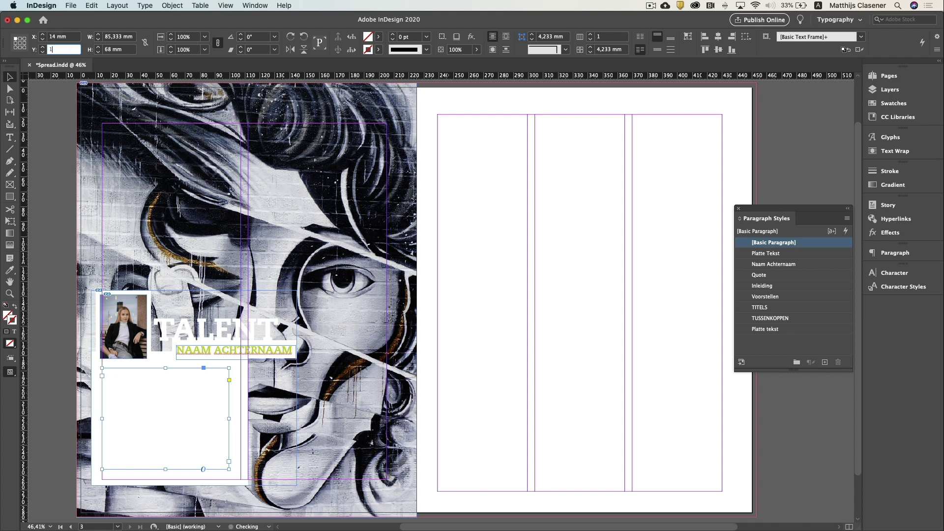
text(88)
key(Tab)
text(9)
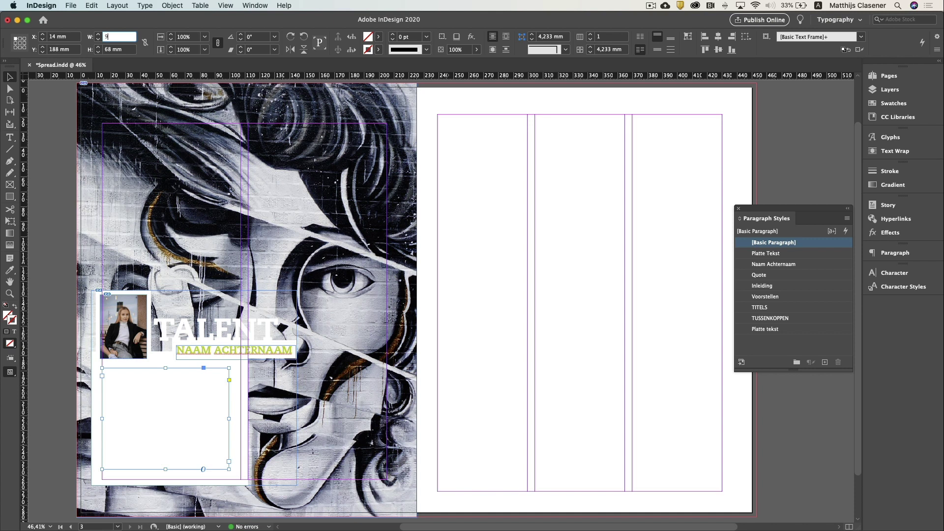
text(3)
key(Tab)
text(7)
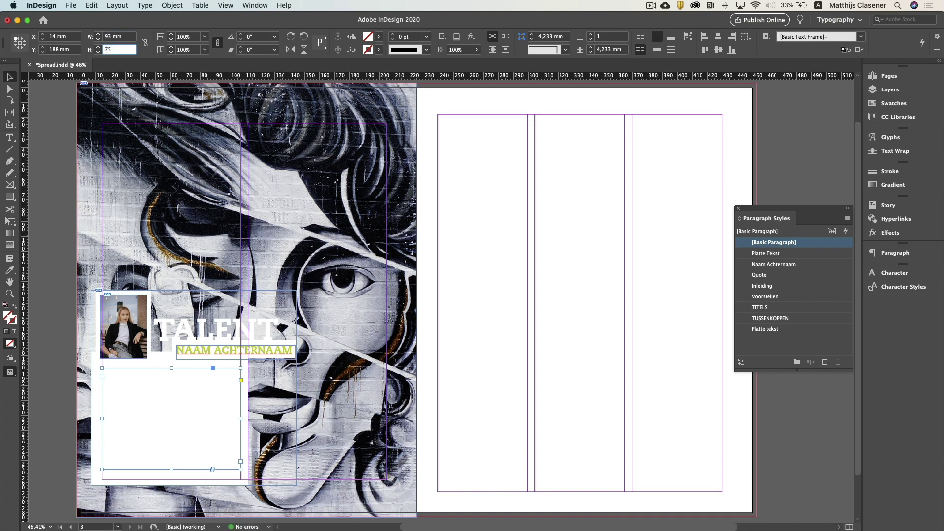
key(Return)
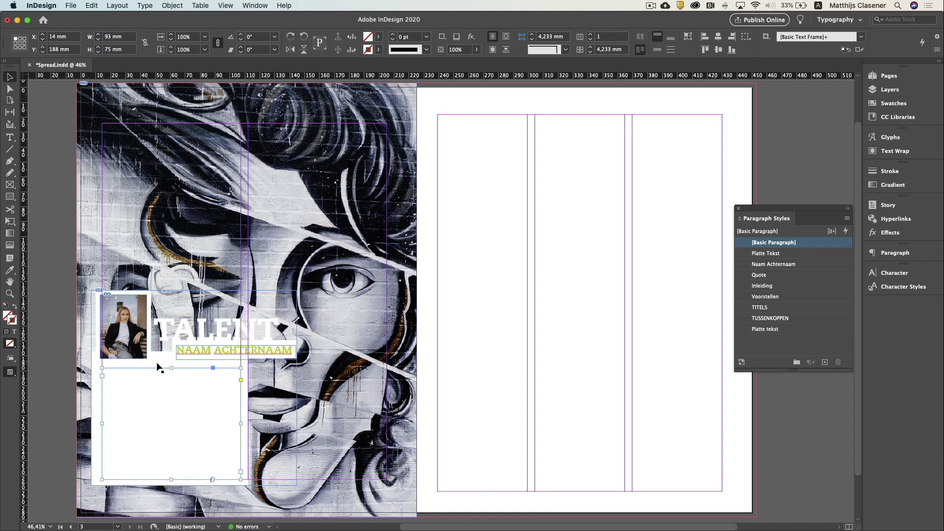
Switch to Microsoft Word and copy the quoted paragraph that begins with "Mijn naam is"
click(517, 514)
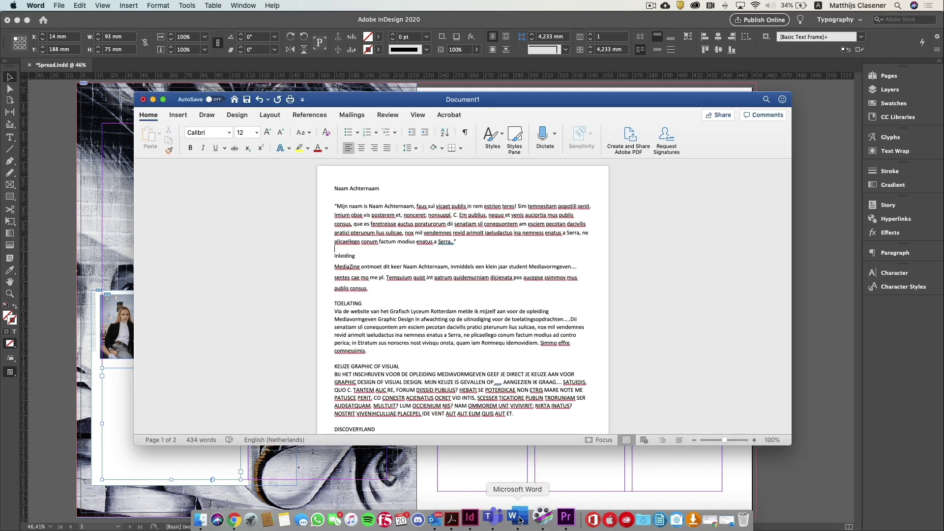
drag(456, 242, 330, 207)
key(super+c)
Switch back to InDesign, paste the copied paragraph into the text frame below the portrait and apply the Voorstellen paragraph style
key(super+Tab)
double_click(154, 406)
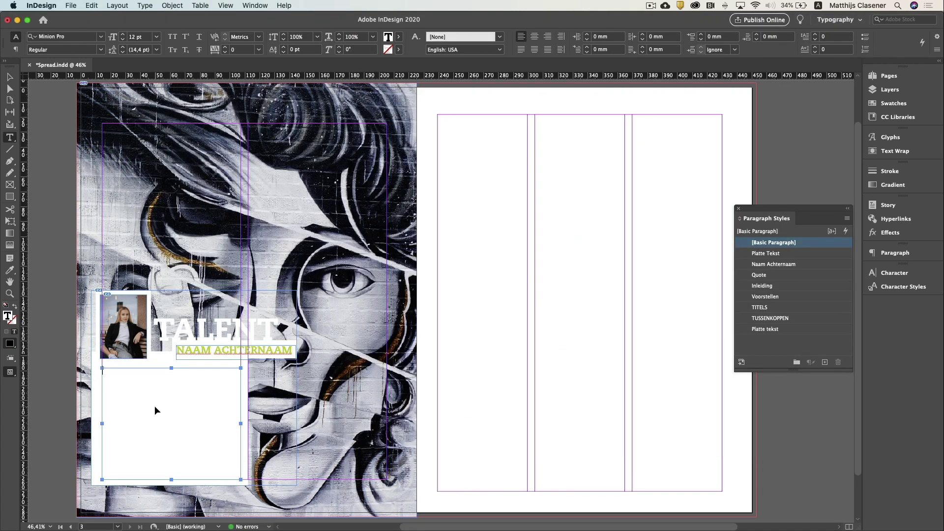
key(super+v)
key(super+a)
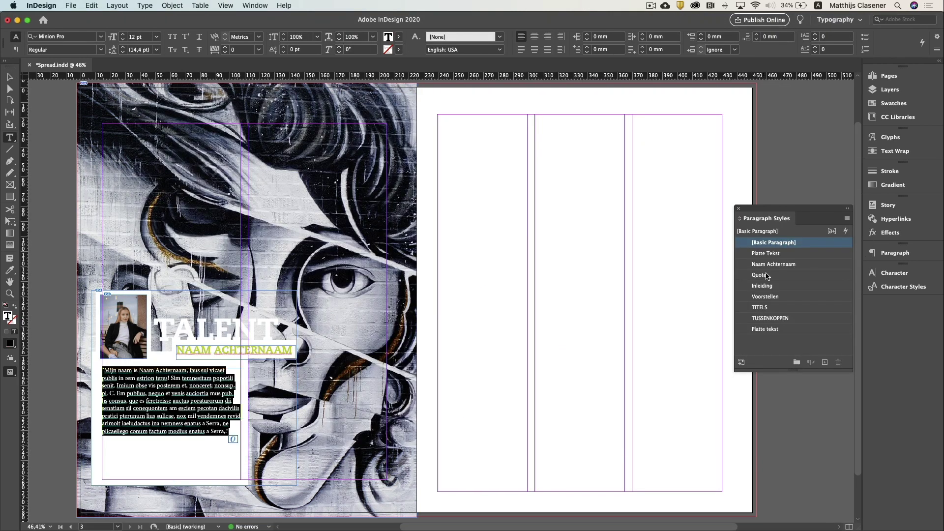
click(776, 297)
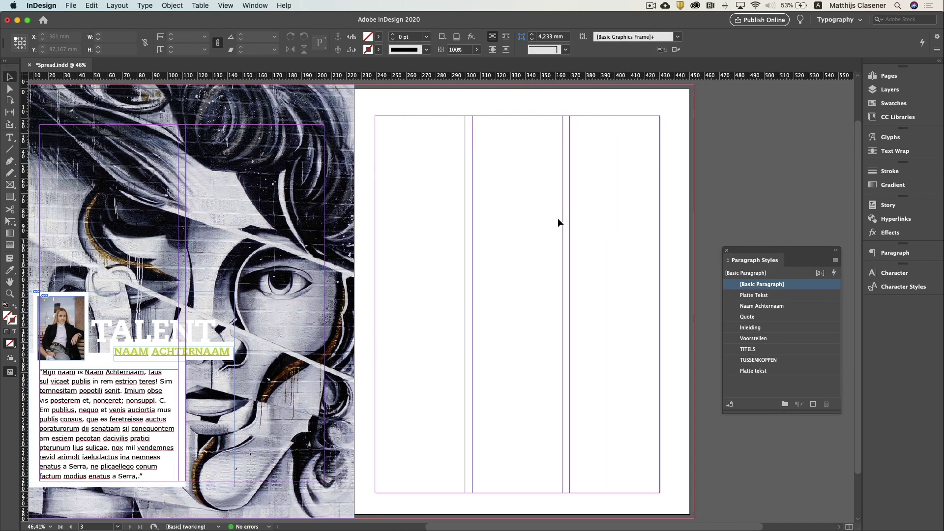
Create a rectangular graphic frame on the right page at X 370 mm, Y 18 mm, sized 60 × 80 mm
scroll(558, 218, right, 3)
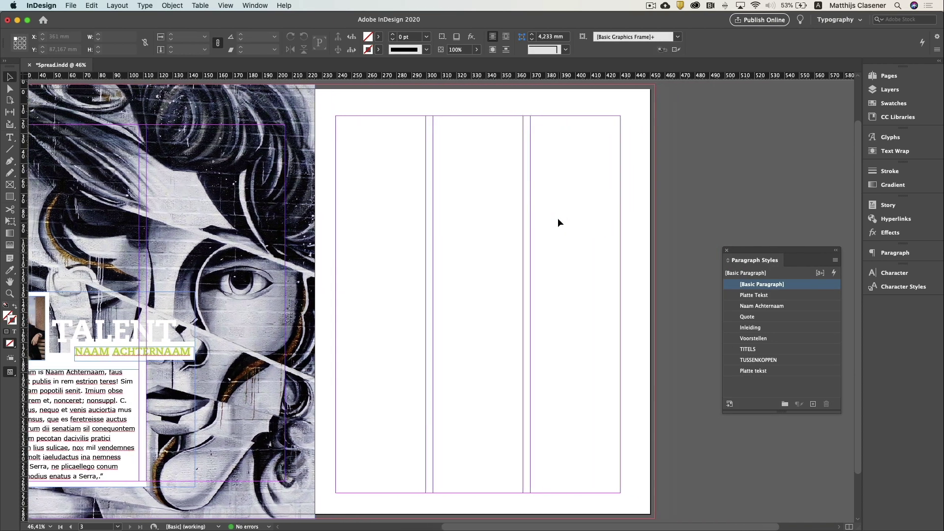
click(10, 184)
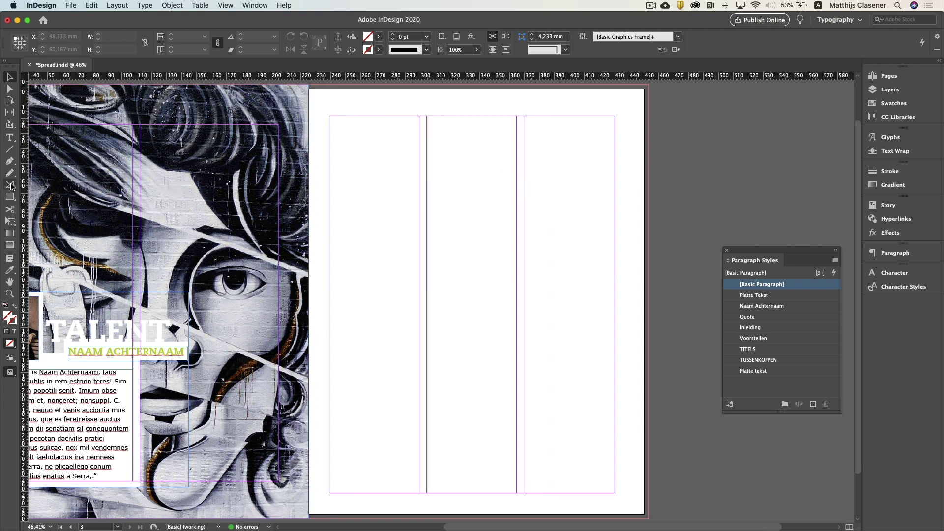
drag(468, 171, 541, 255)
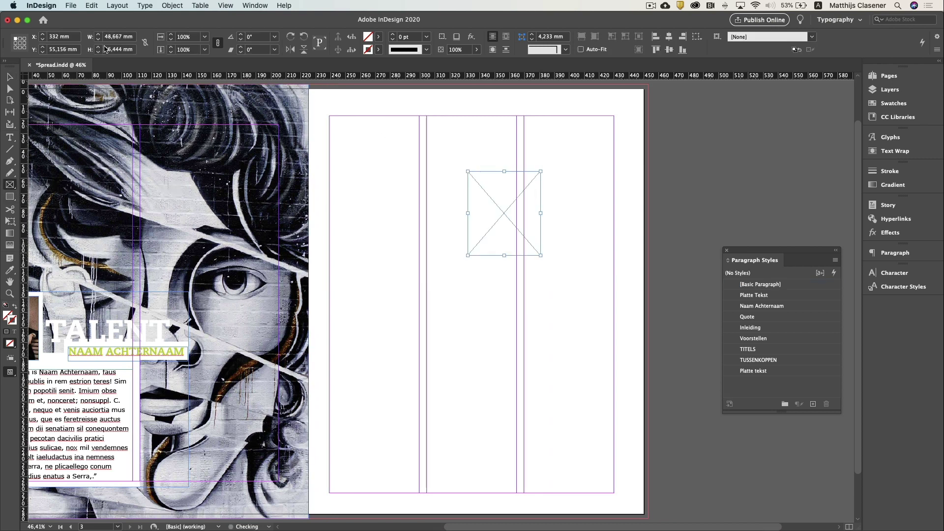
click(74, 37)
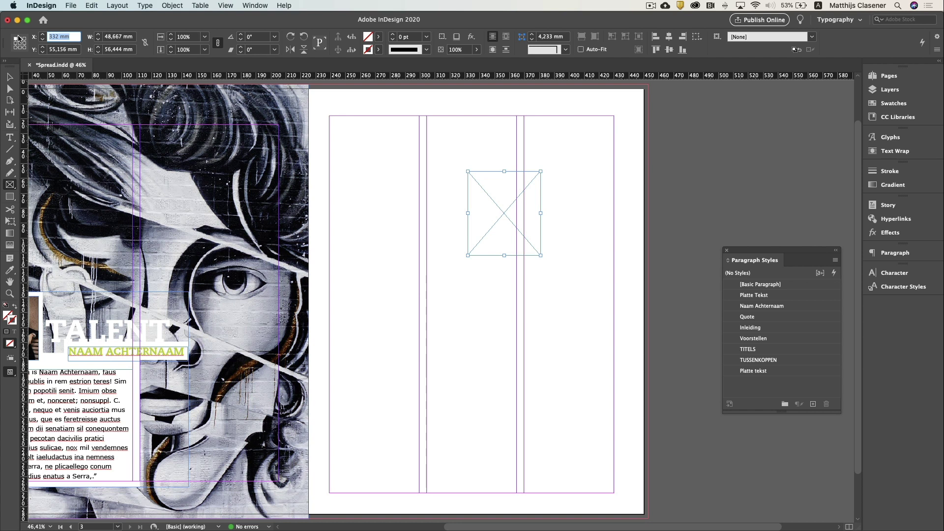
text(370)
key(Tab)
text(18)
key(Tab)
text(60)
key(Tab)
text(80)
key(Return)
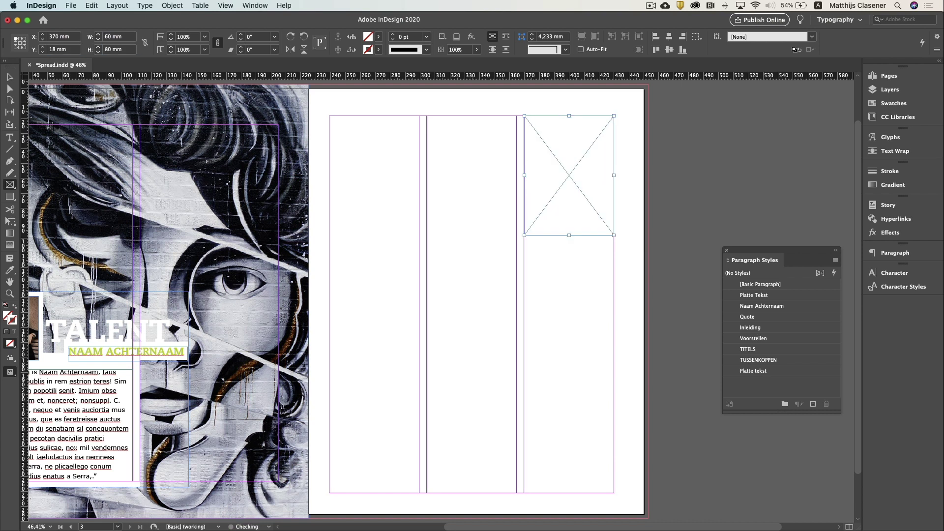
Place the image Werkstuk_Trots.jpeg in the graphic frame in the right page's third column
click(73, 6)
click(121, 134)
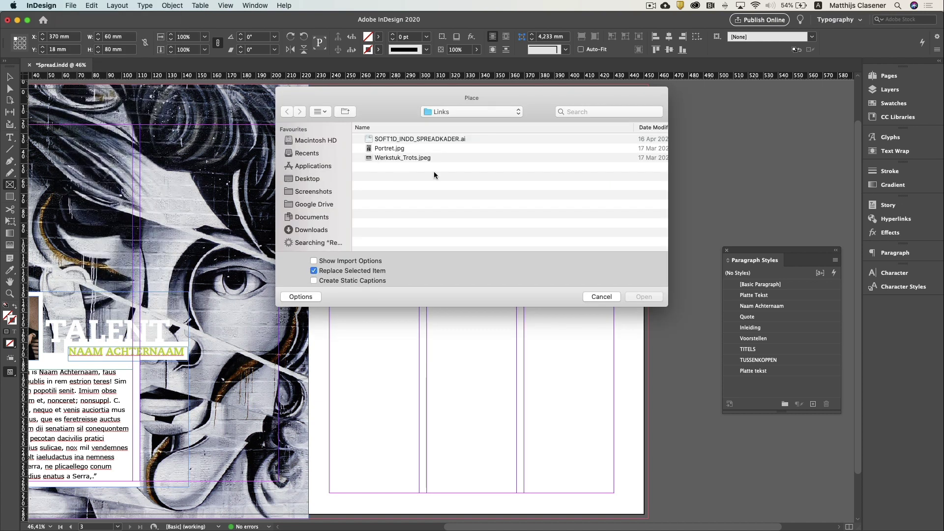
double_click(417, 158)
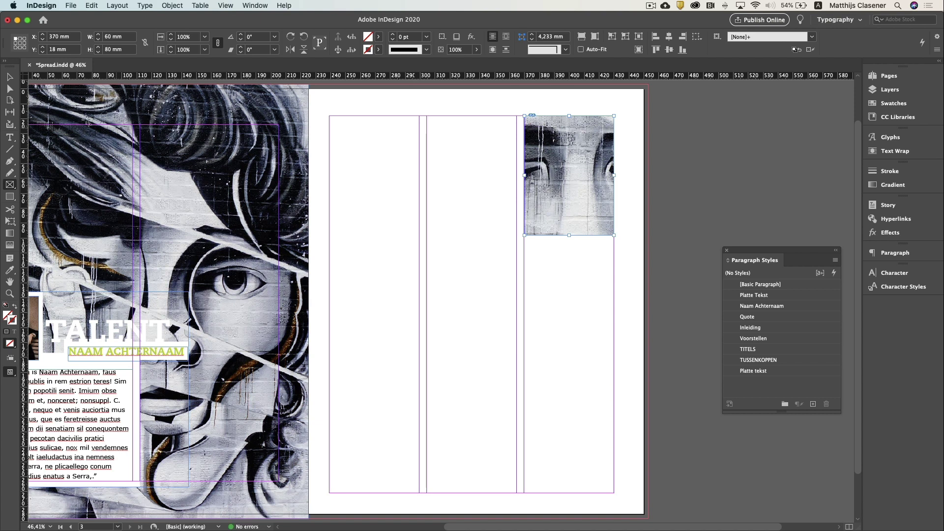
Fit the placed image using Fill Frame Proportionally, shift it slightly inside its frame and deselect it
click(9, 77)
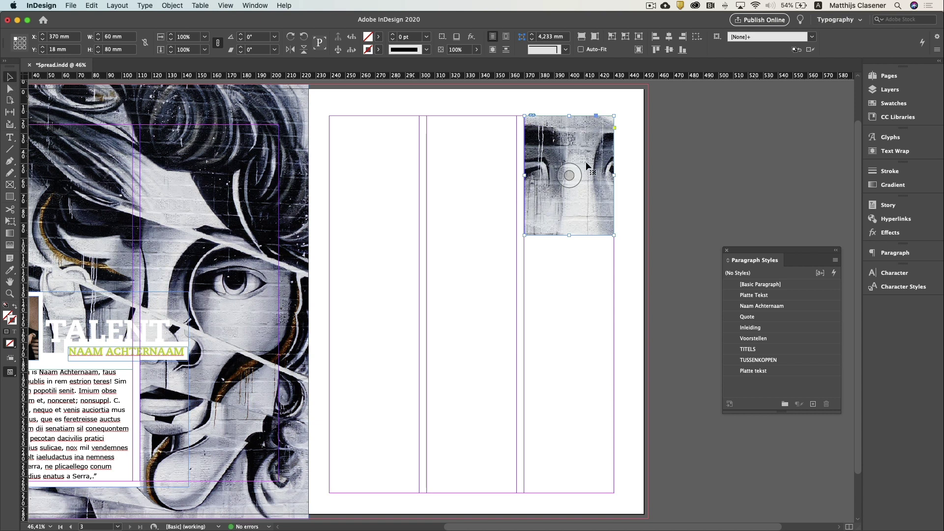
drag(566, 174, 596, 192)
right_click(556, 191)
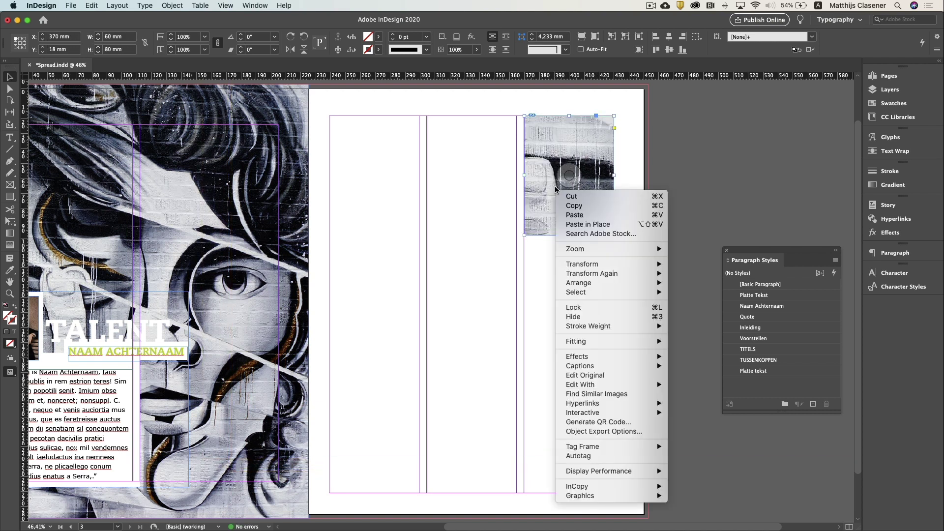
mouse_move(637, 344)
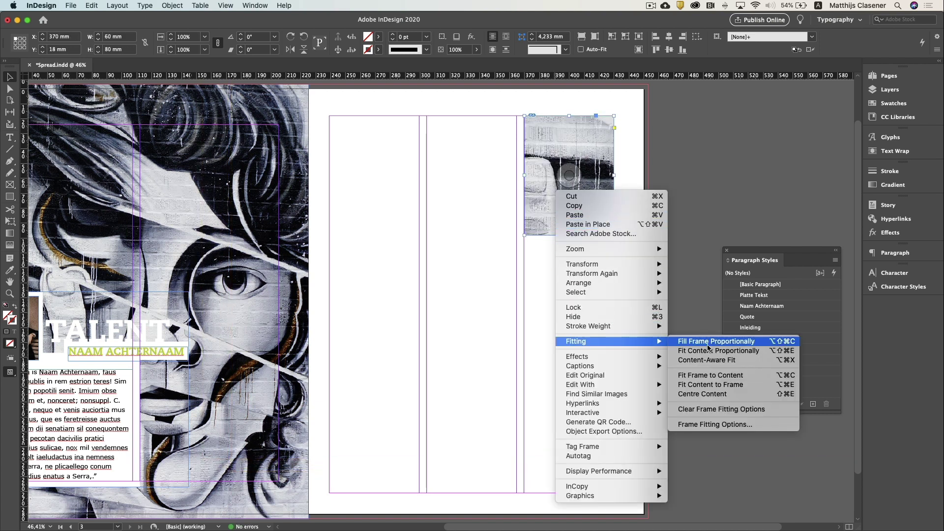
click(707, 346)
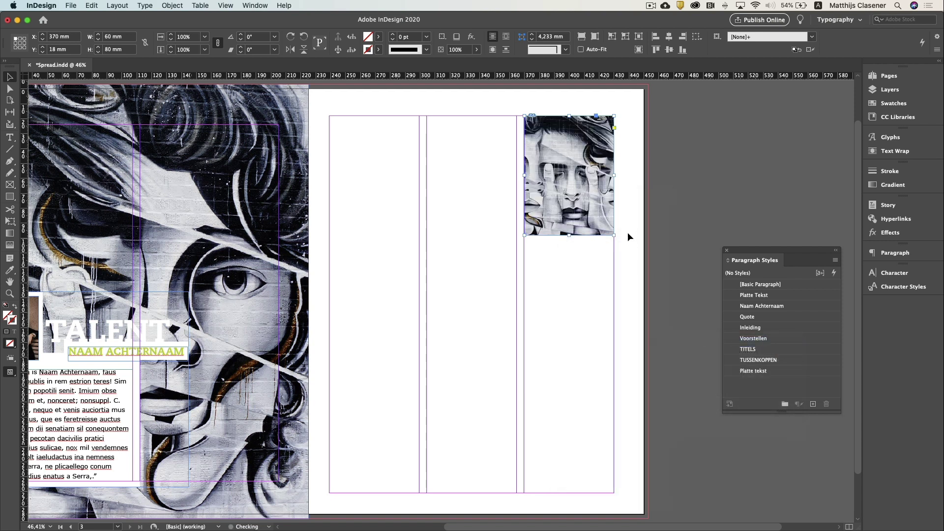
mouse_move(567, 171)
mouse_down()
mouse_move(556, 172)
mouse_move(571, 173)
mouse_up()
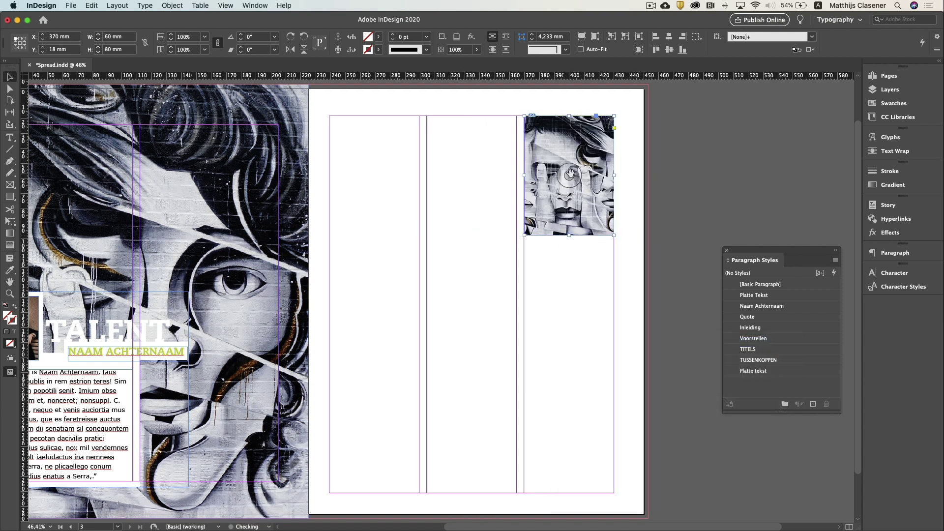
click(658, 256)
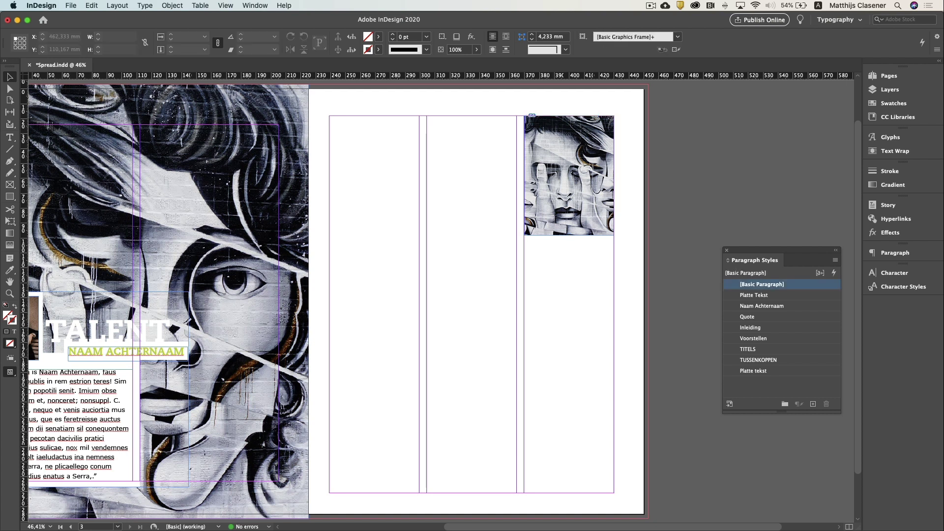
Add a text frame across the first two columns of the right page at X 239 mm, Y 18 mm, sized 126 × 50 mm
key(t)
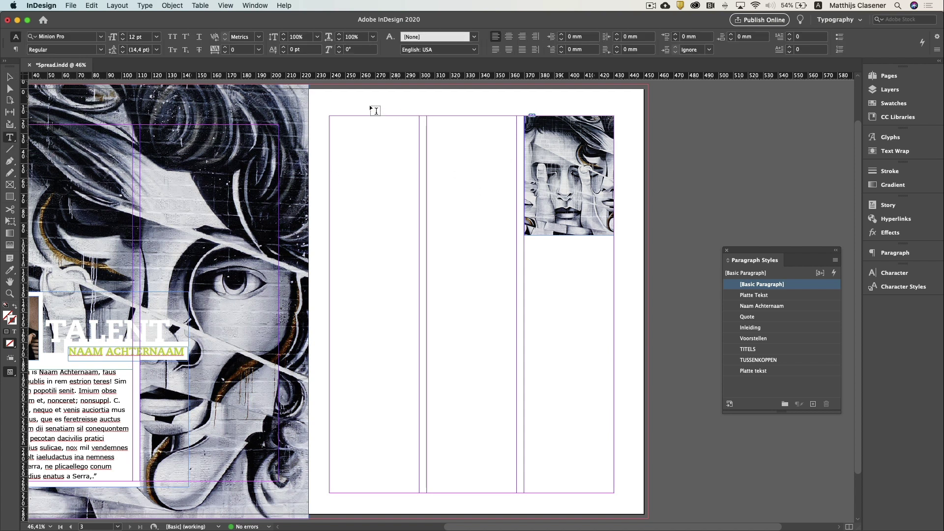
drag(341, 130, 499, 192)
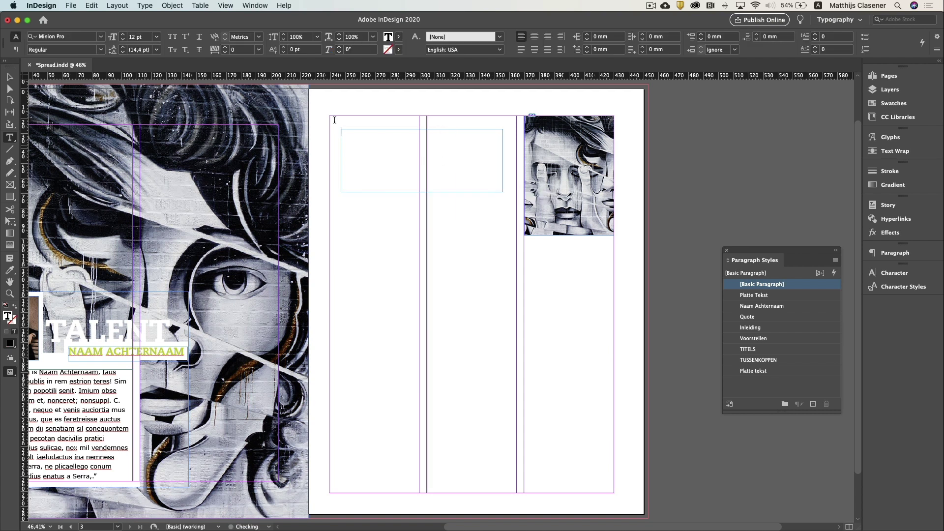
click(9, 77)
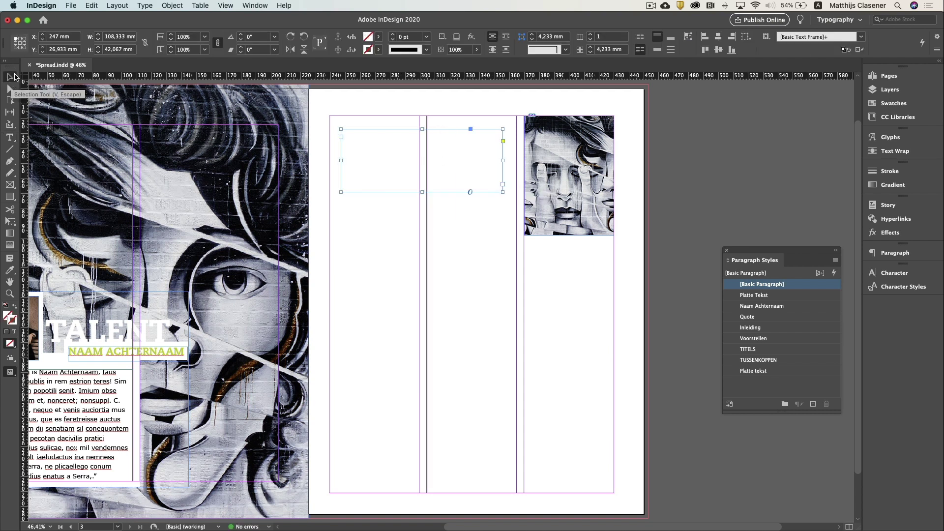
click(68, 36)
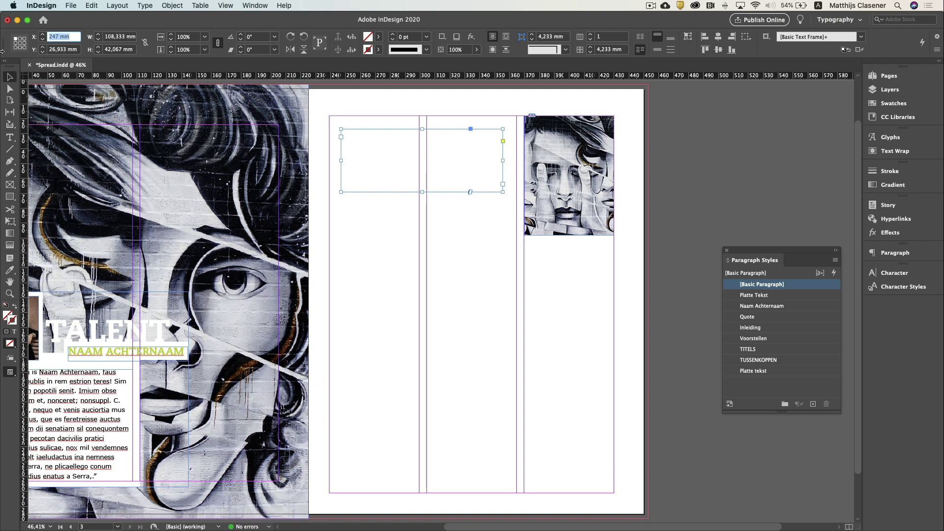
text(239)
key(Tab)
text(1)
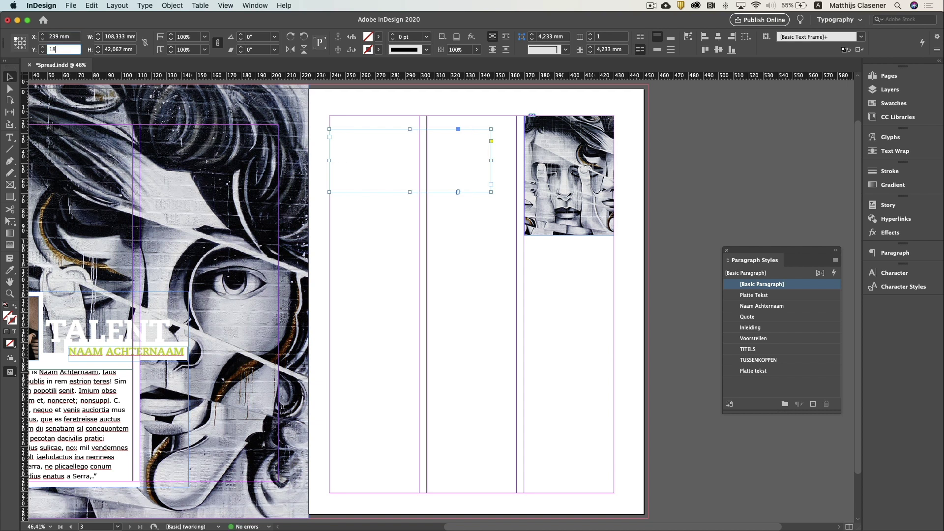
key(Tab)
text(126)
key(Tab)
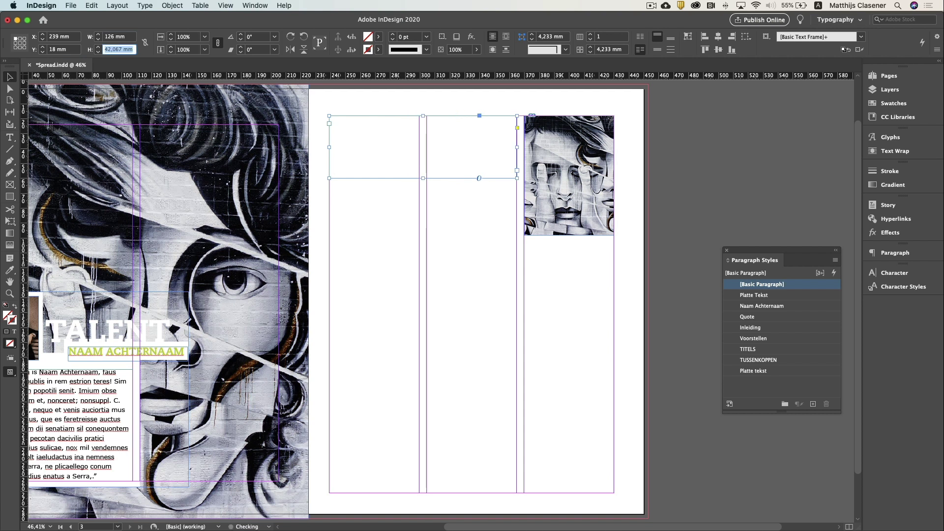
text(50)
key(Return)
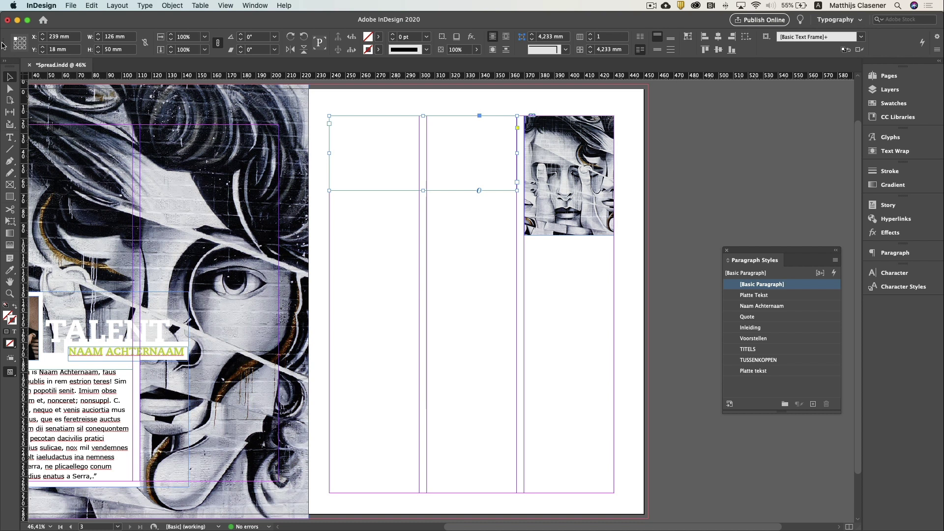
Enter the heading "De mediavormgever in mij" in the new text frame and apply the TITELS paragraph style
double_click(467, 163)
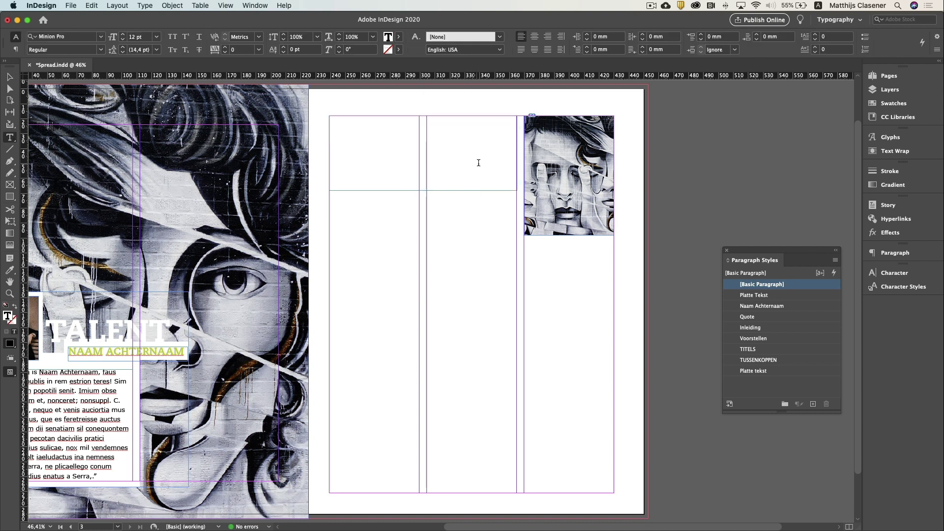
text(De mediavormgever in)
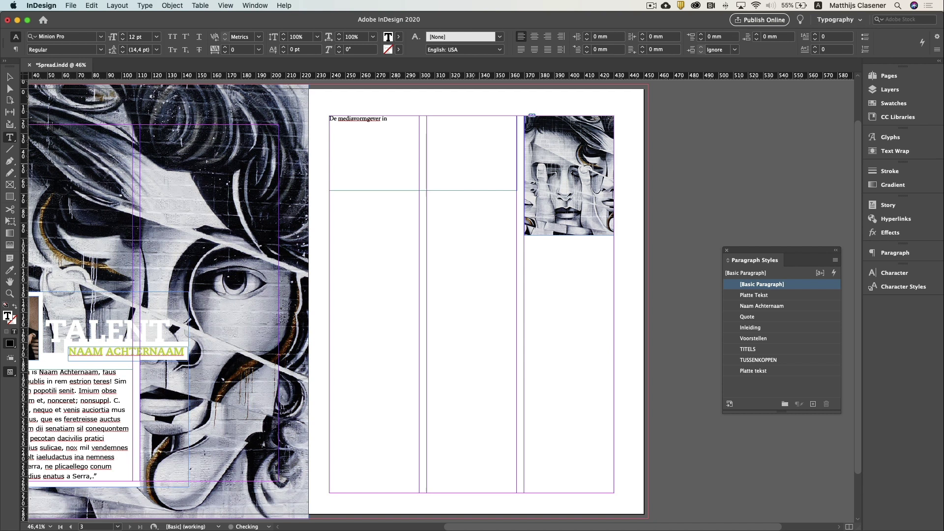
text( mij)
key(super+a)
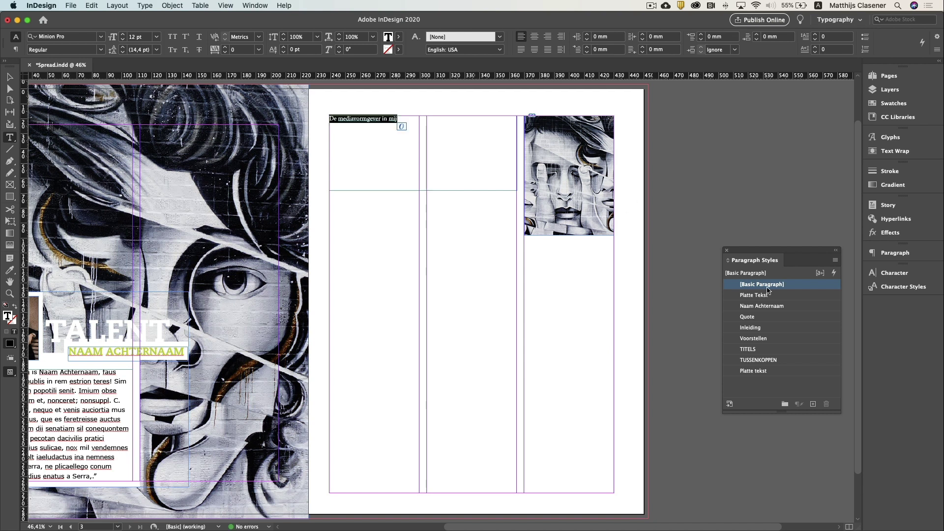
click(749, 349)
Colour the word MIJ in the heading with the green swatch C=40 M=0 Y=100 K=0 and deselect the text
drag(421, 177, 372, 178)
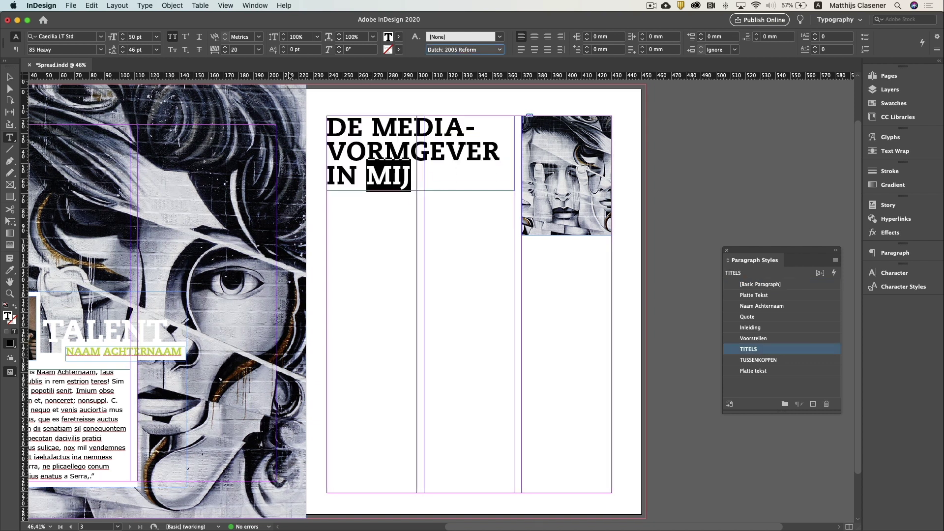
click(398, 38)
scroll(353, 126, down, 3)
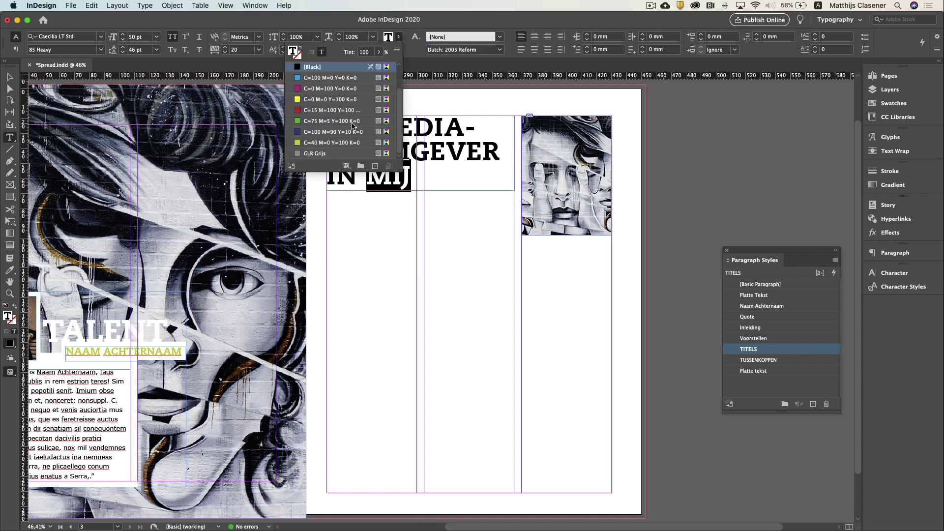
click(303, 143)
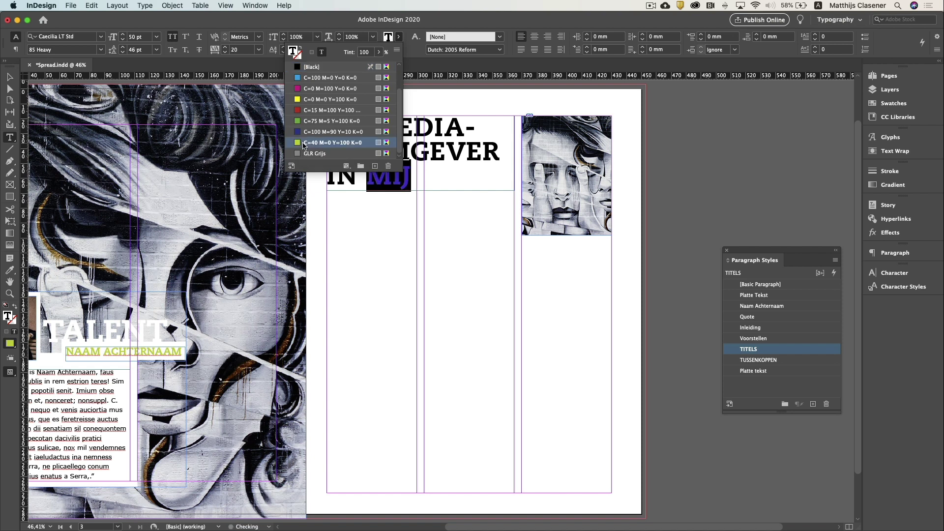
key(Escape)
click(444, 102)
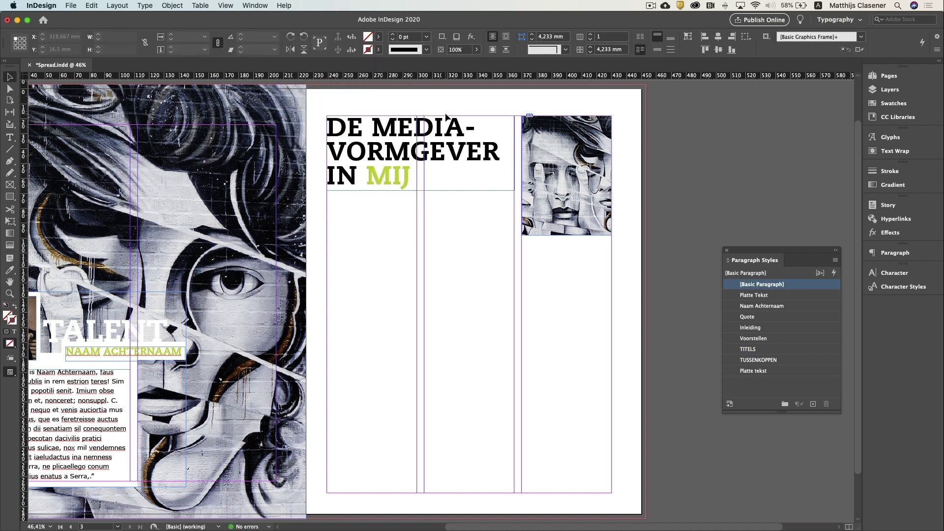
Add a text frame below the heading at X 239 mm, Y 71 mm, sized 126 × 28 mm
click(9, 137)
drag(338, 205, 509, 253)
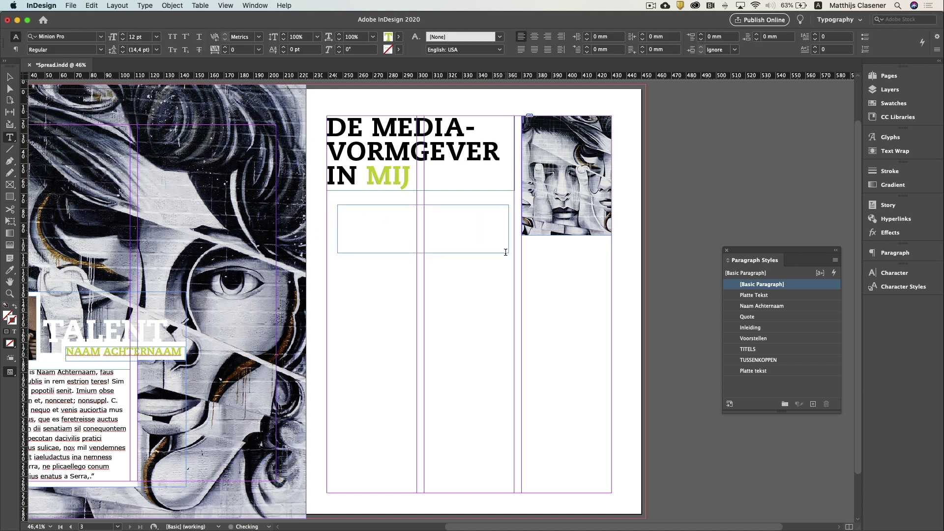
click(9, 77)
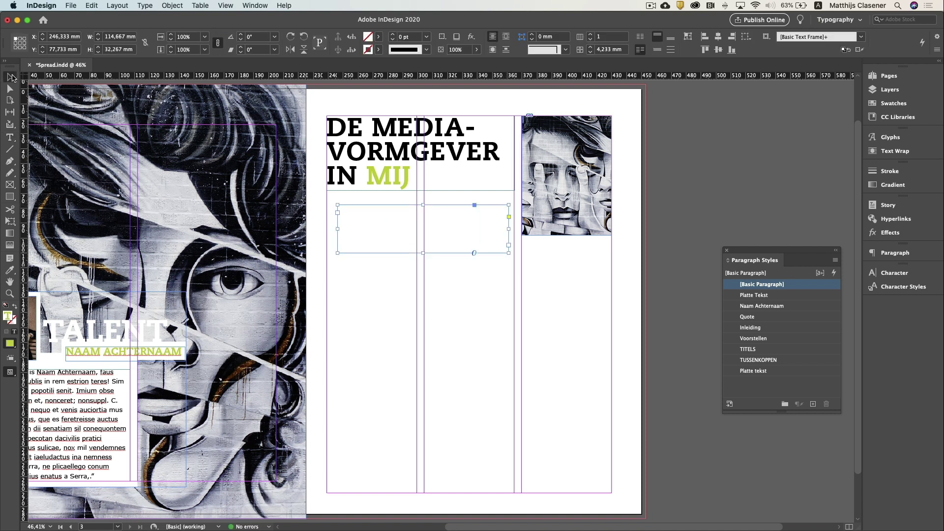
double_click(69, 36)
text(23)
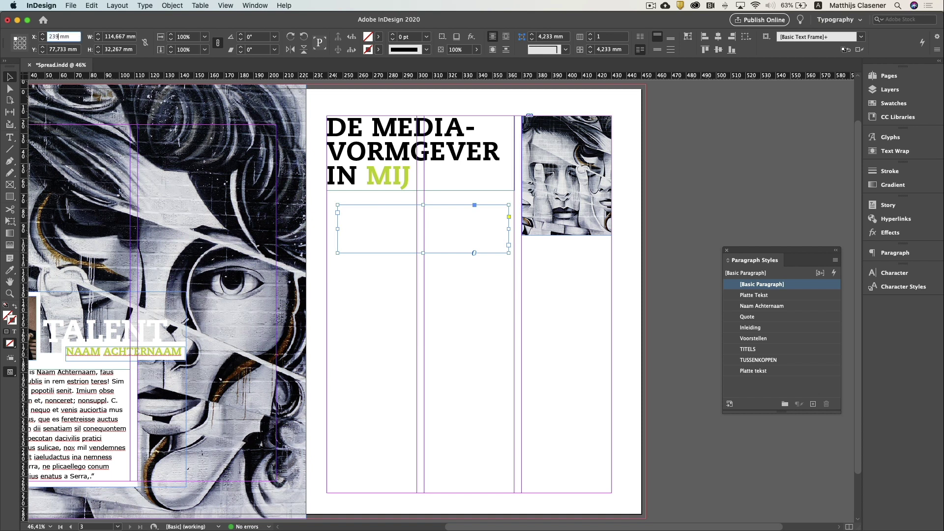
key(Tab)
text(71)
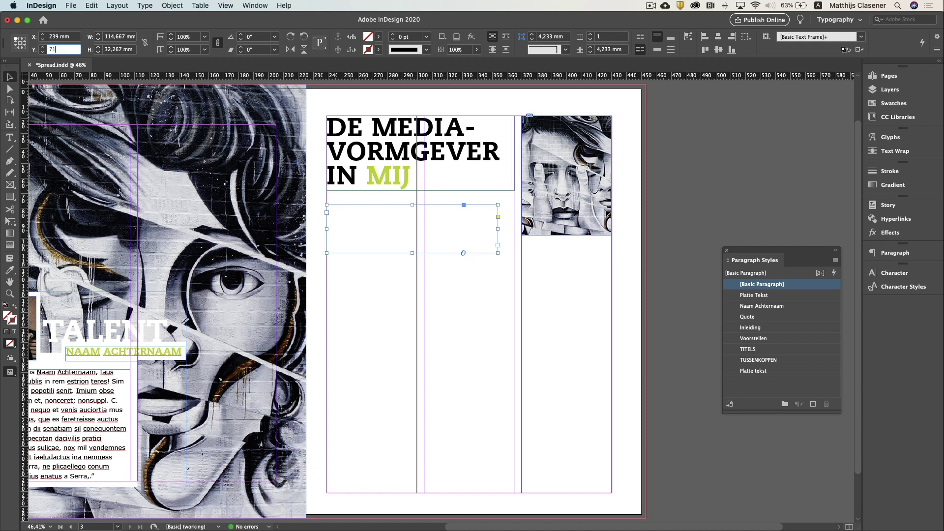
key(Tab)
text(126)
key(Tab)
text(2)
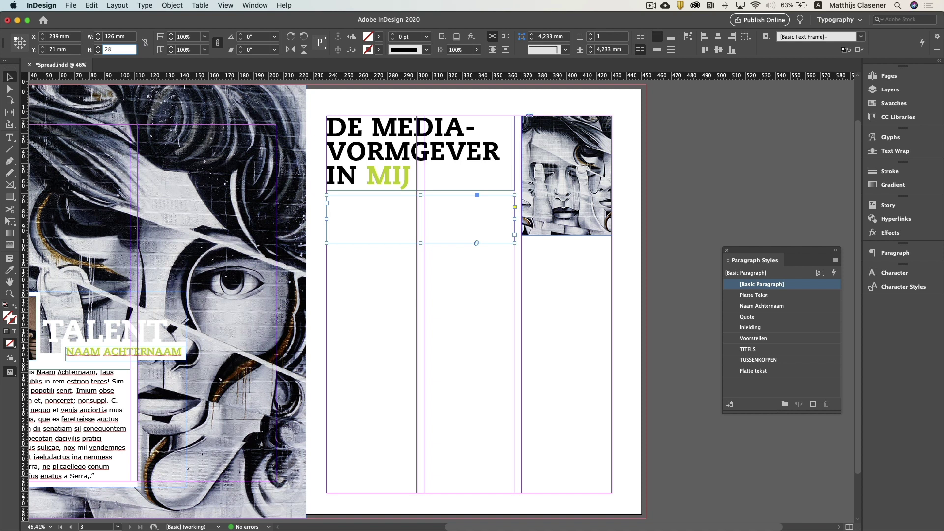
text(8)
key(Return)
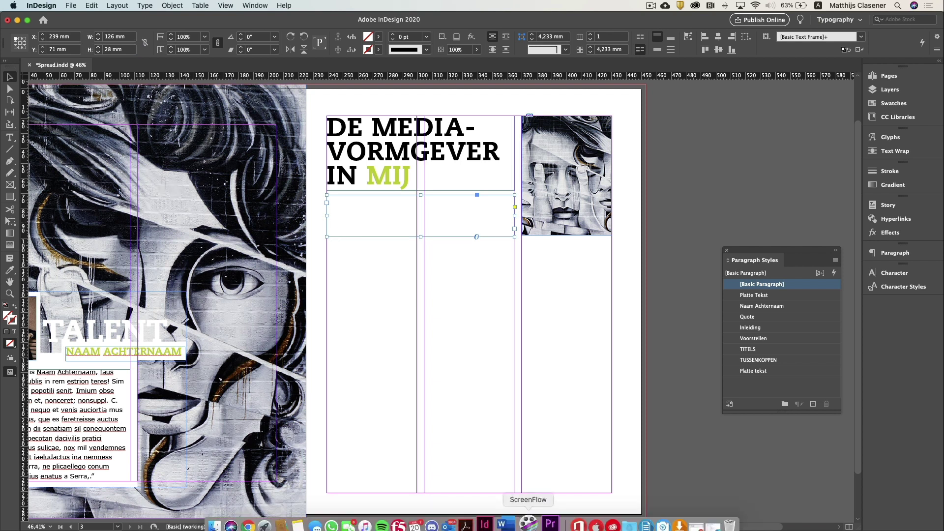
Copy the paragraph under Inleiding from the Word document and paste it into the InDesign text frame below the heading
click(502, 525)
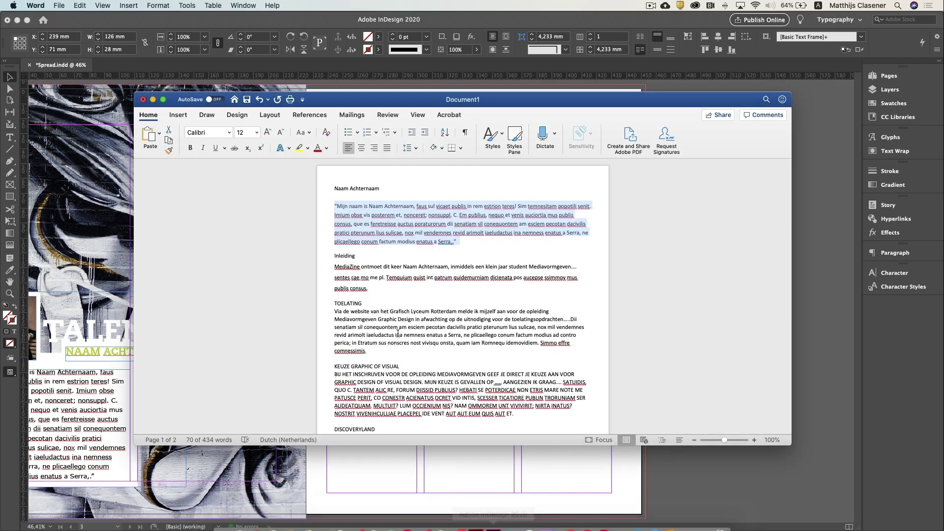
drag(382, 288, 325, 269)
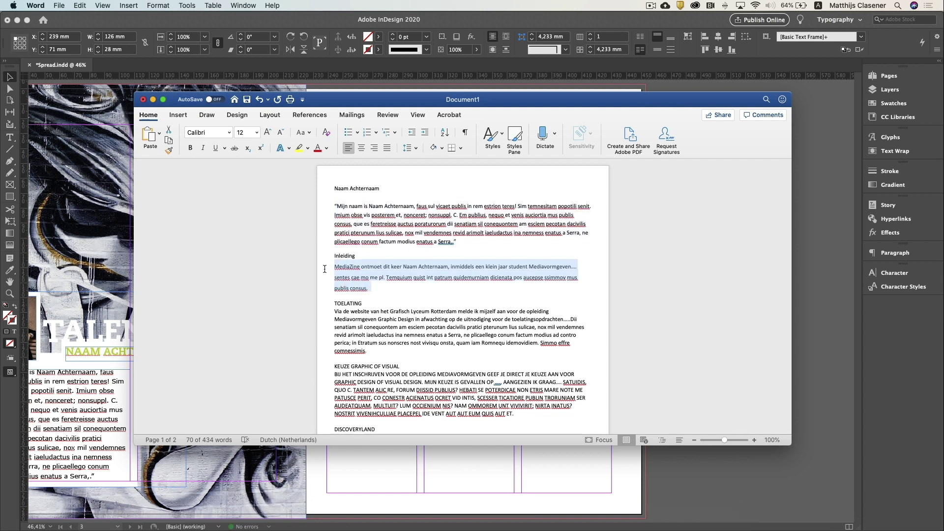
key(super+c)
key(super+Tab)
double_click(389, 219)
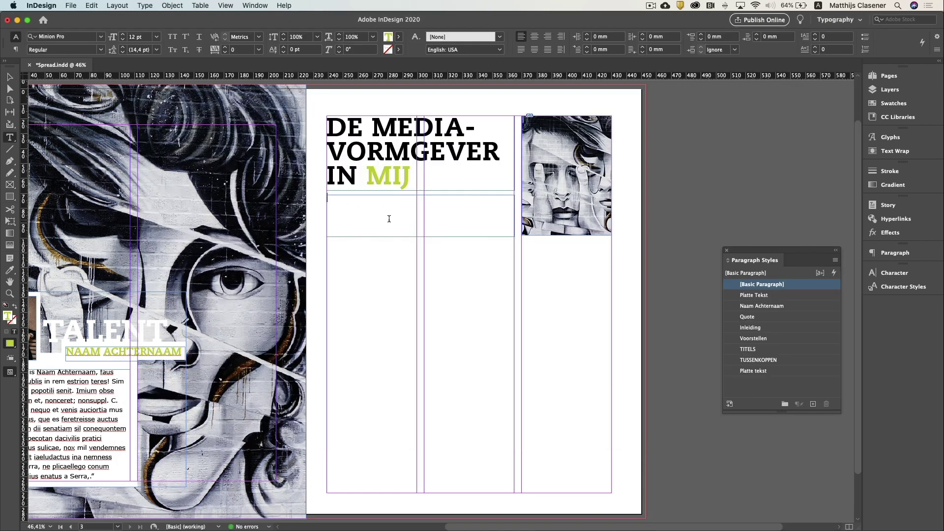
key(super+v)
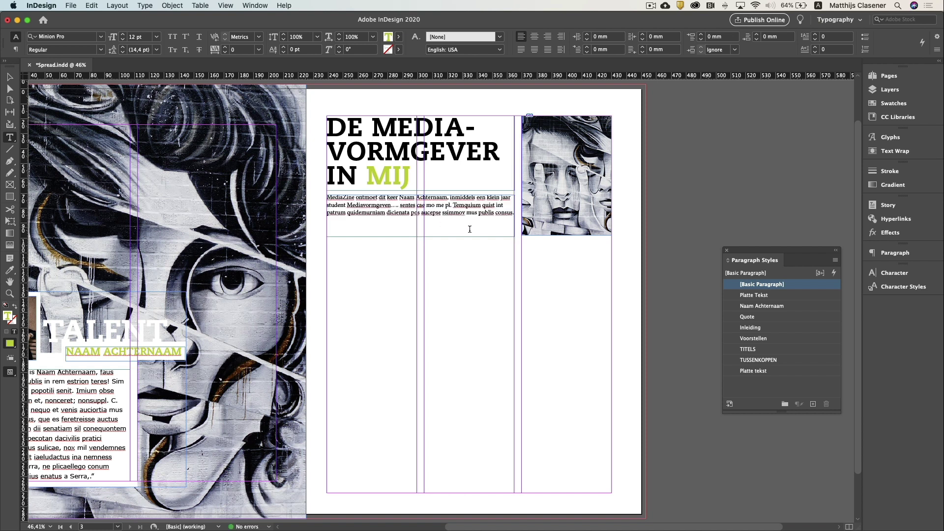
Apply the Inleiding paragraph style to the pasted introduction and deselect everything
click(758, 327)
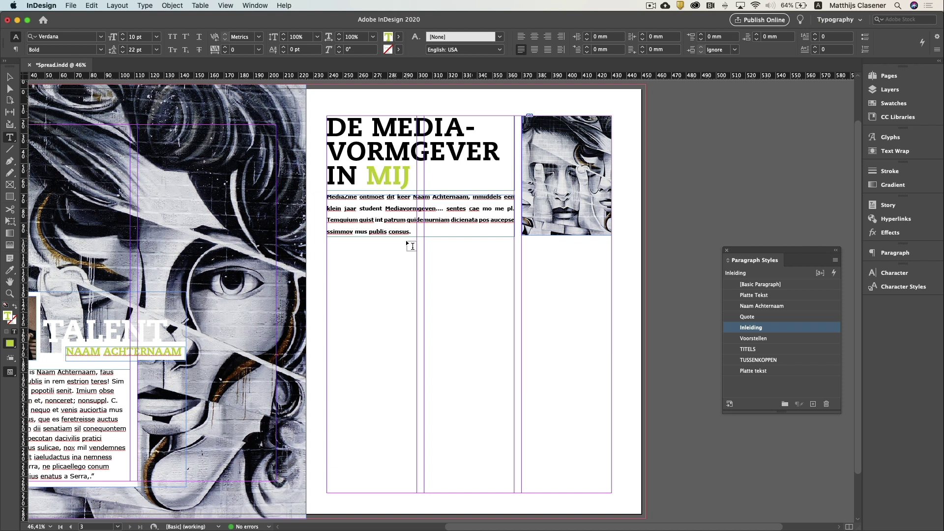
key(super+shift+a)
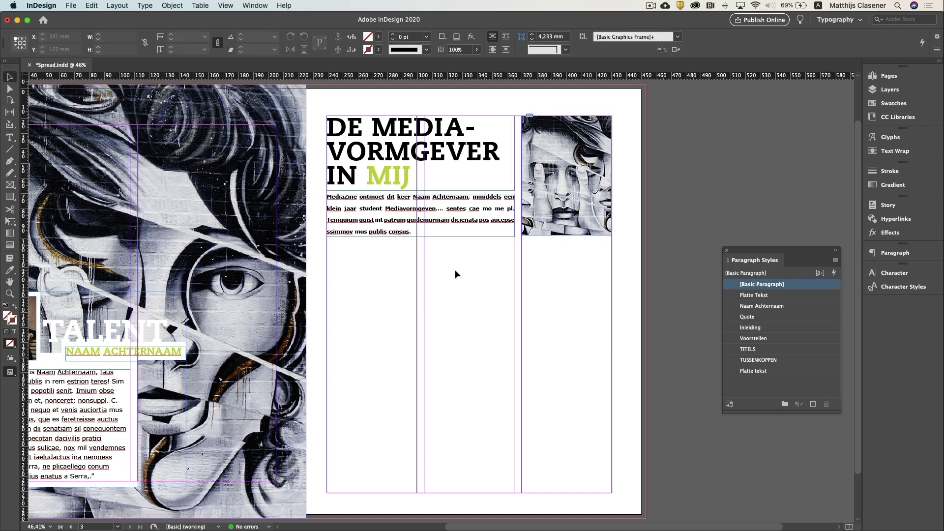
Add a text frame below the introduction across all three columns at X 239 mm, Y 107 mm, sized 191 × 164 mm
click(9, 137)
drag(372, 276, 554, 387)
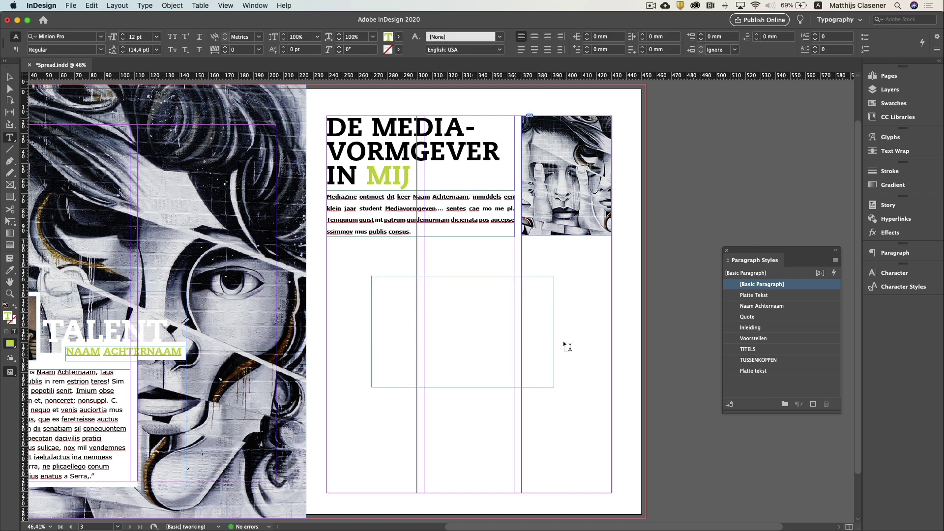
click(9, 77)
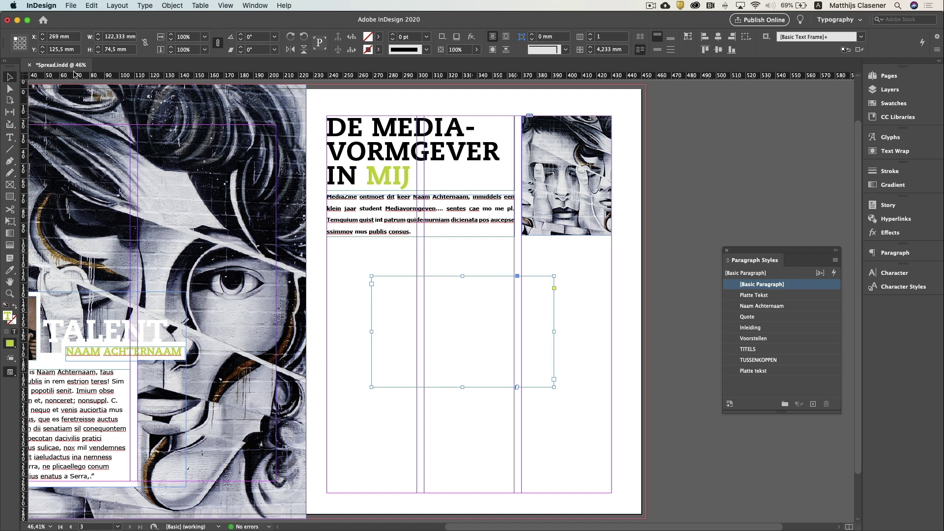
click(64, 37)
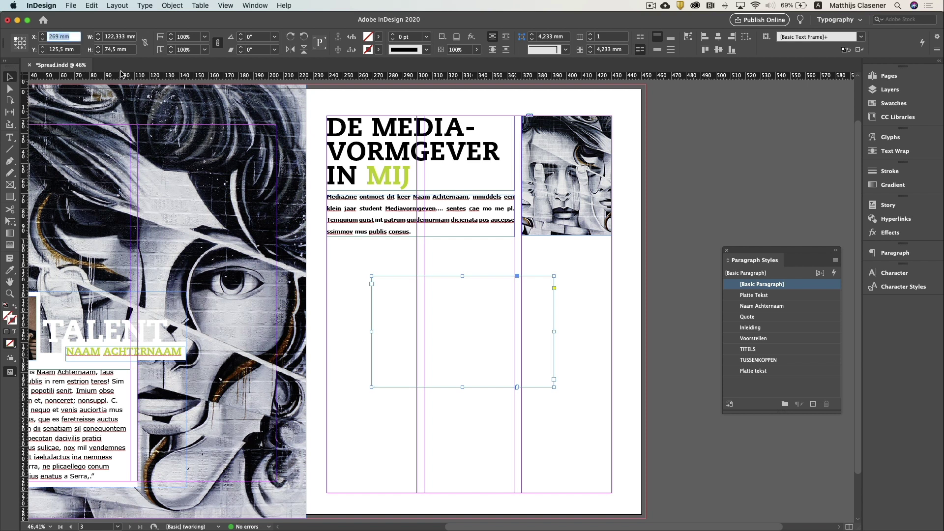
text(239)
key(Tab)
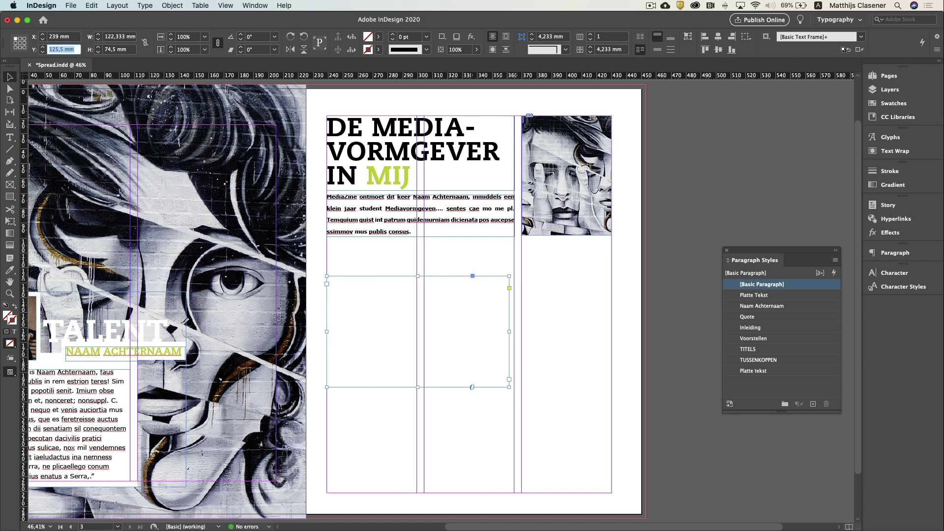
text(107)
key(Tab)
text(191)
key(Tab)
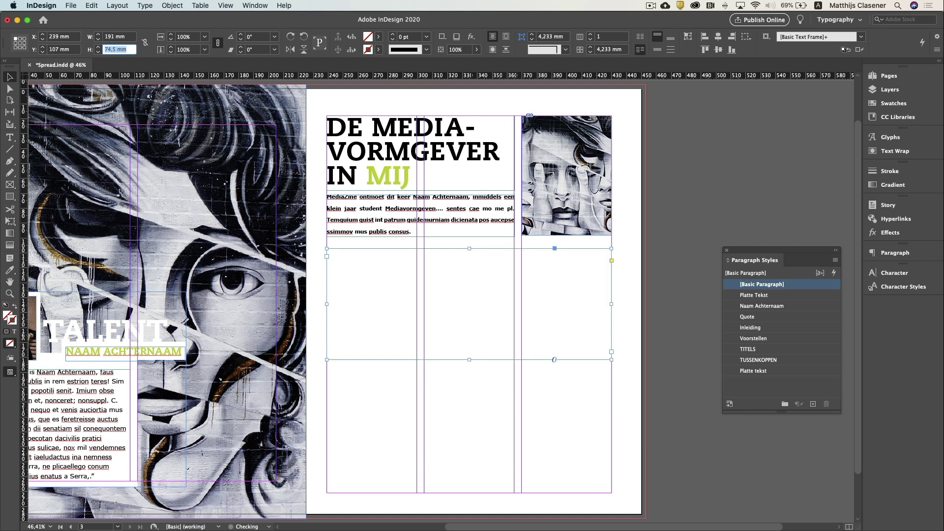
text(164)
key(Return)
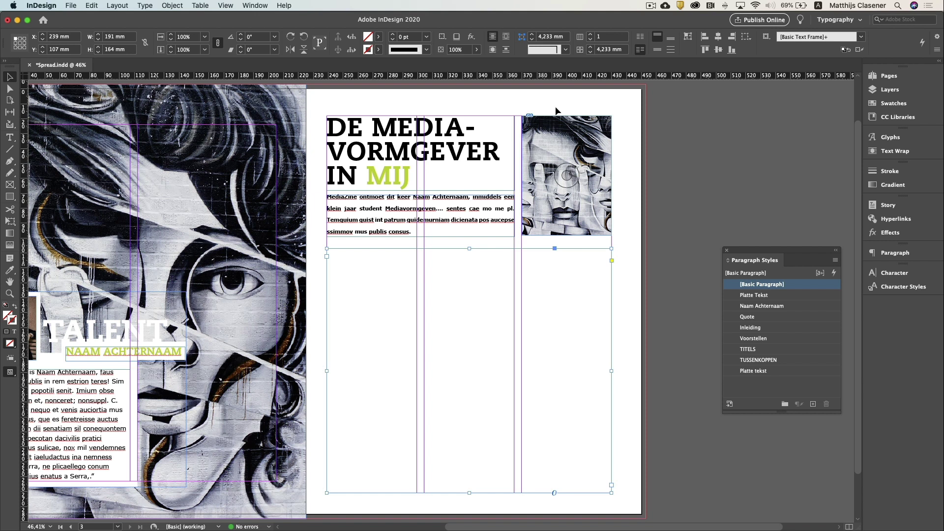
Divide the large text frame into 3 columns with a 5 mm gutter
click(591, 37)
click(590, 38)
drag(624, 49, 593, 48)
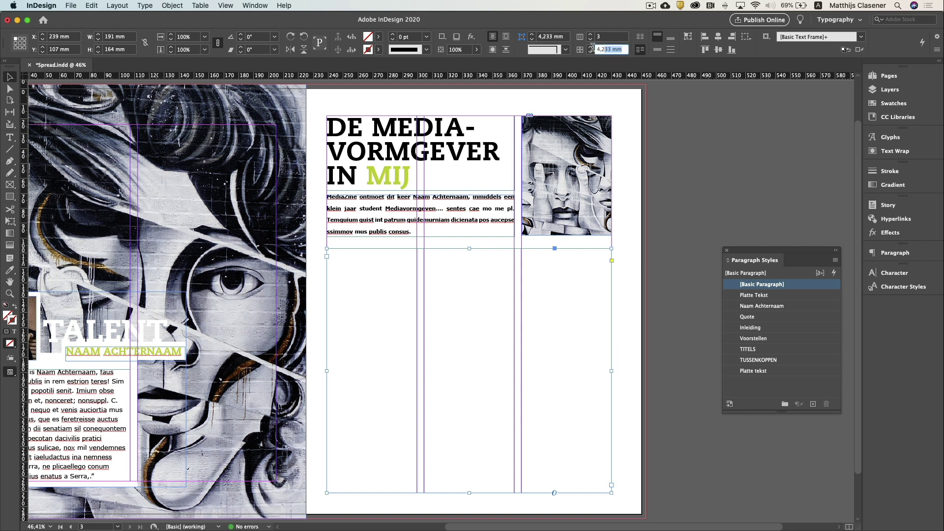
text(5)
key(Return)
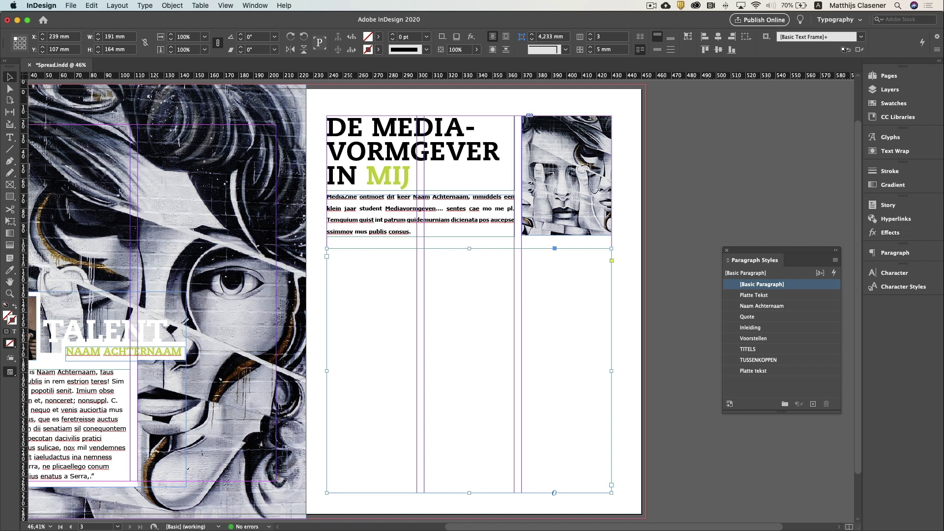
Copy the Word text from TOELATING through the MIJN TALENT section and paste it into the three-column InDesign frame
mouse_move(367, 527)
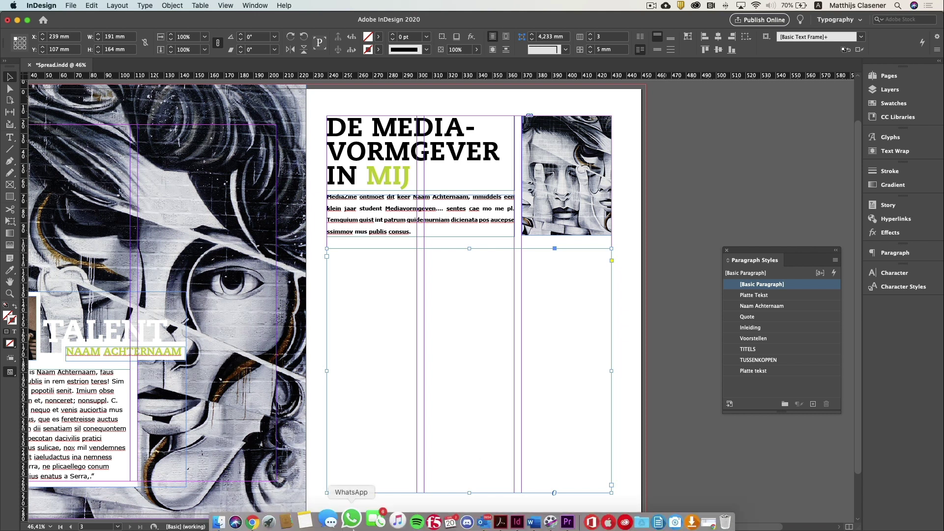
click(520, 523)
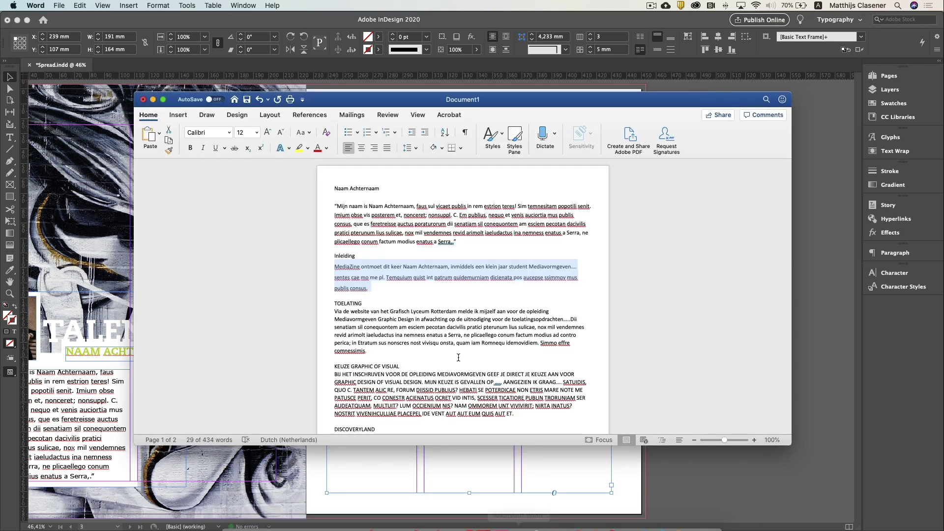
drag(335, 303, 445, 344)
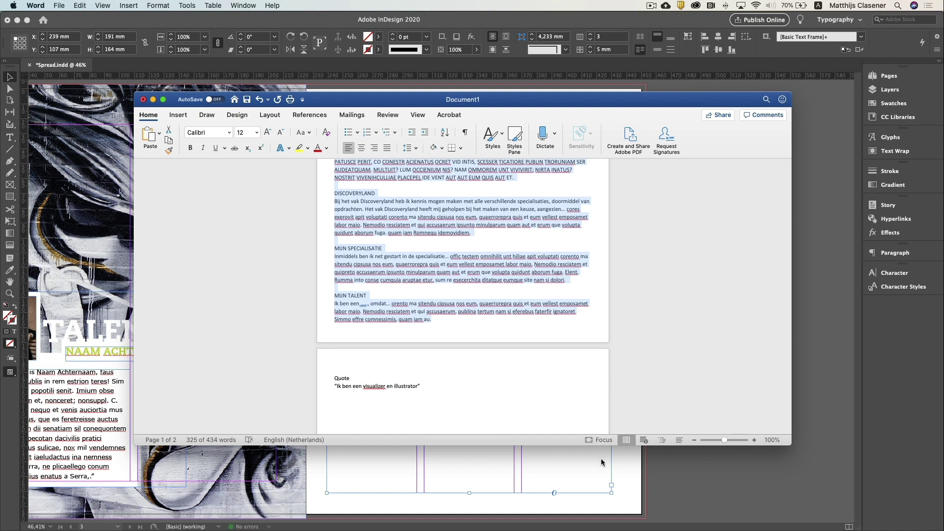
click(687, 490)
double_click(364, 261)
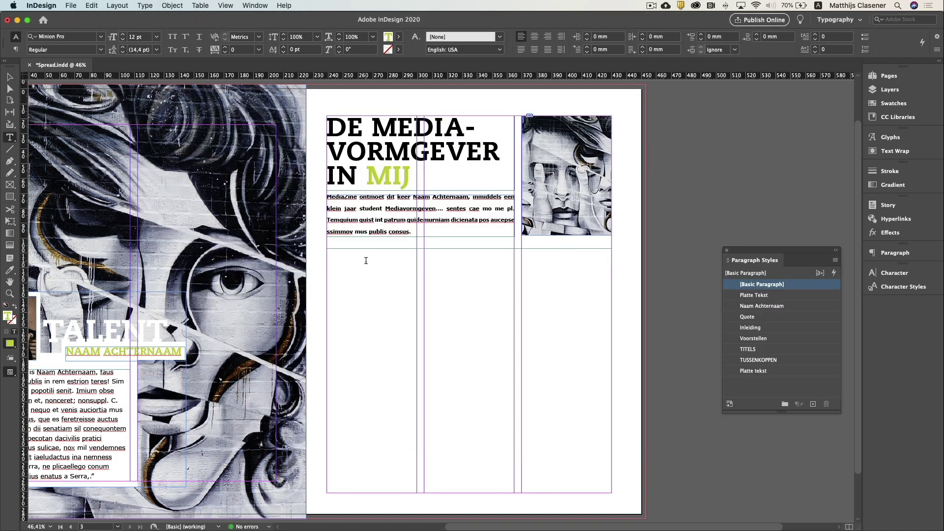
key(super+v)
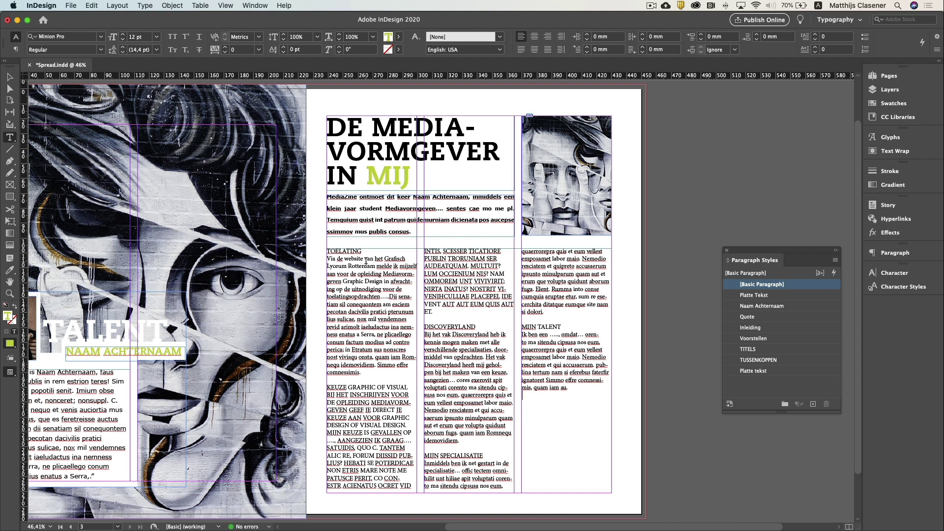
Apply the Platte tekst paragraph style to all the body text in the three-column frame and clear the selection
click(368, 284)
key(super+a)
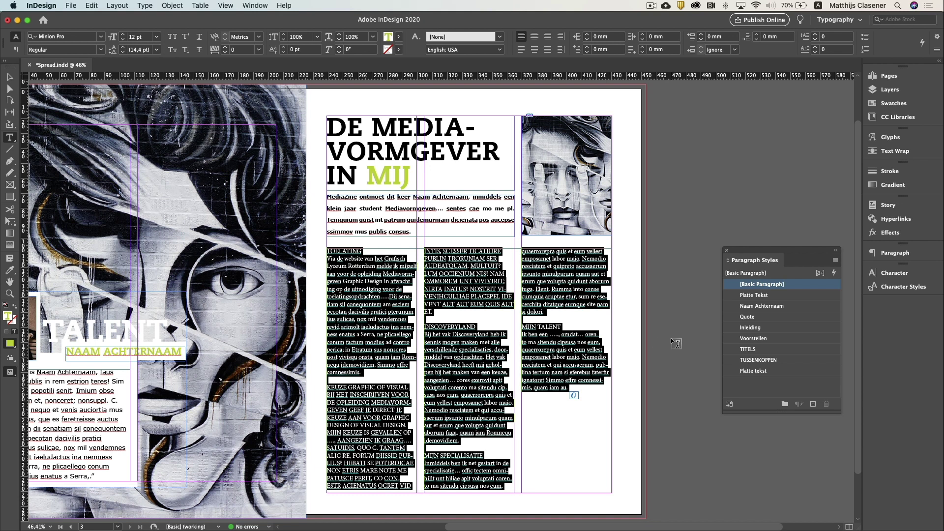
click(762, 372)
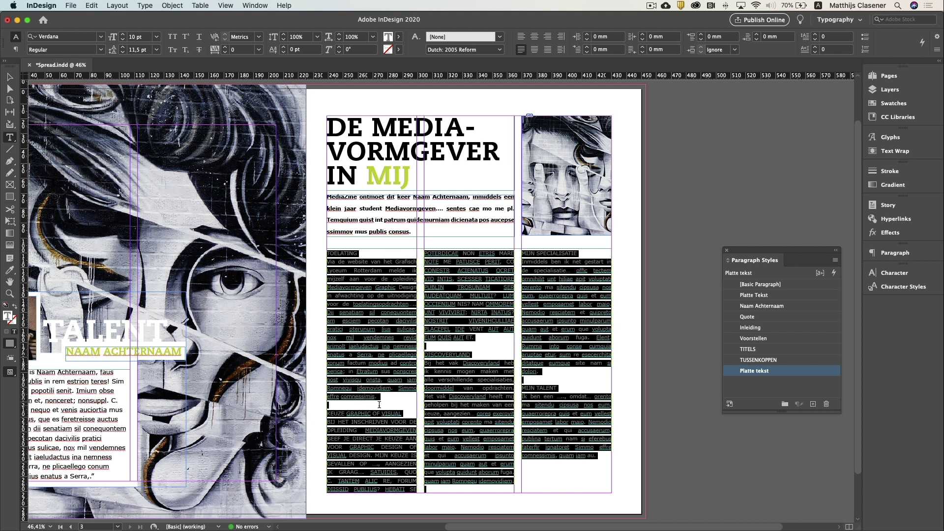
click(381, 320)
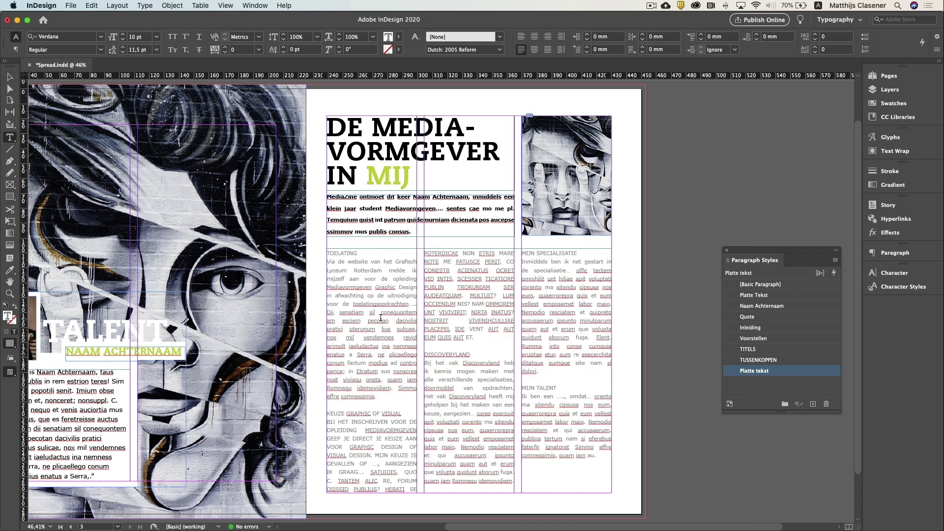
Apply the TUSSENKOPPEN paragraph style to the headings TOELATING, KEUZE GRAPHIC OF VISUAL, DISCOVERYLAND, MIJN SPECIALISATIE and MIJN TALENT
double_click(340, 252)
click(773, 362)
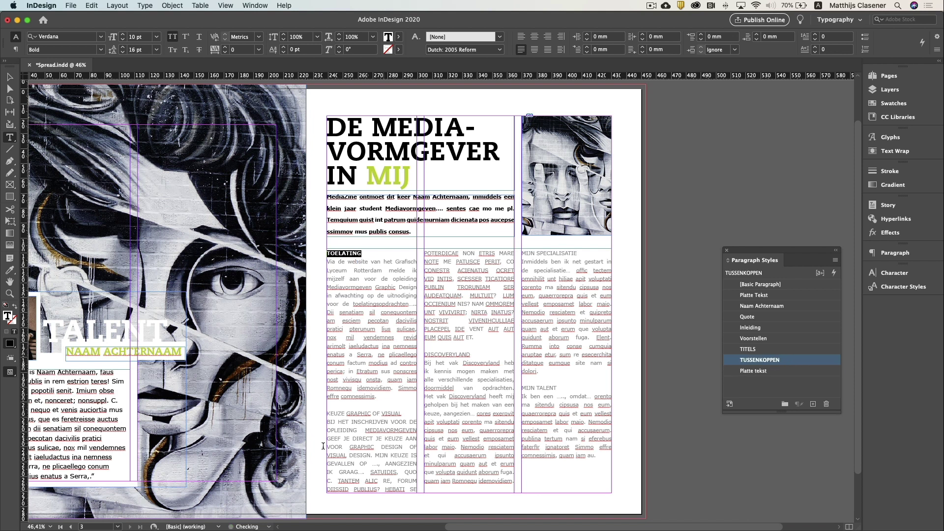
click(359, 411)
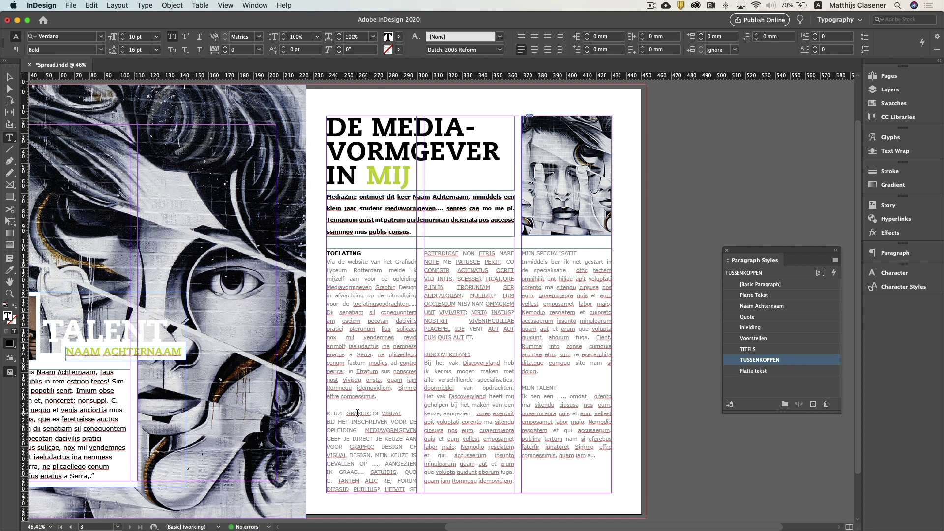
click(764, 364)
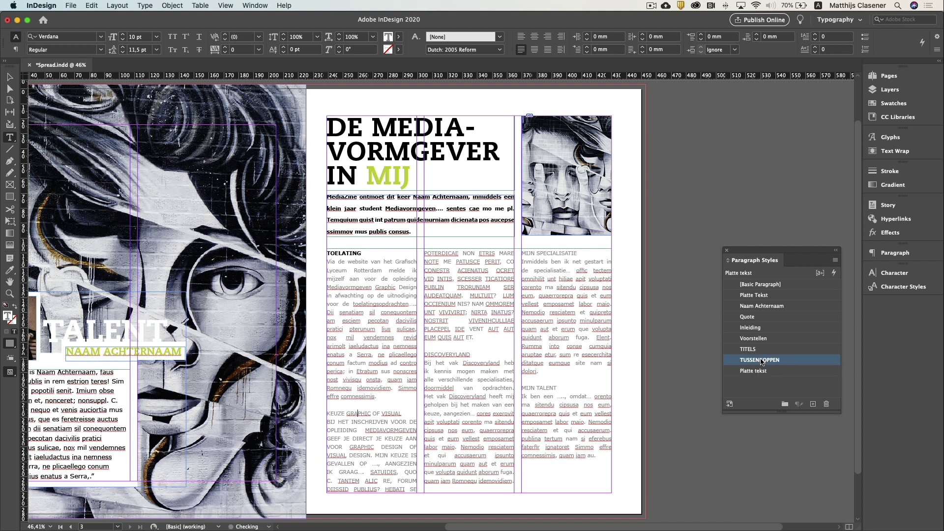
click(446, 353)
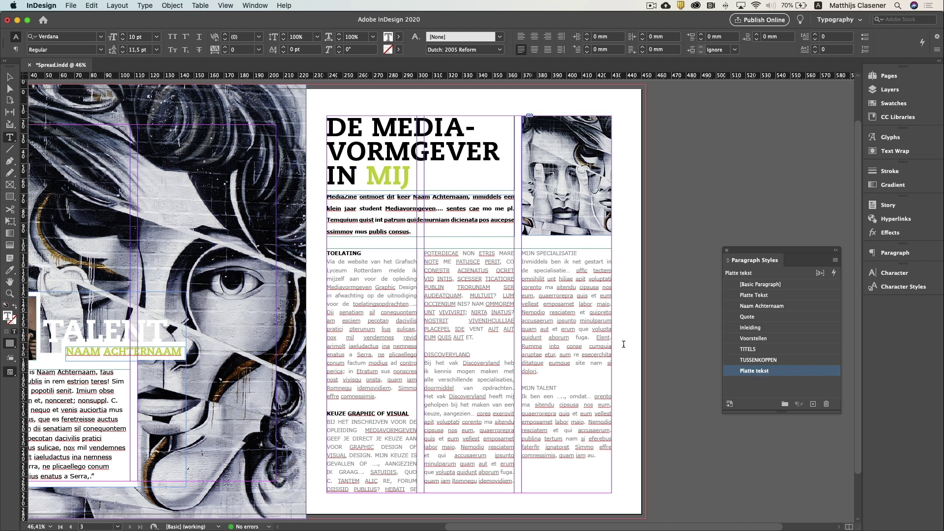
click(766, 360)
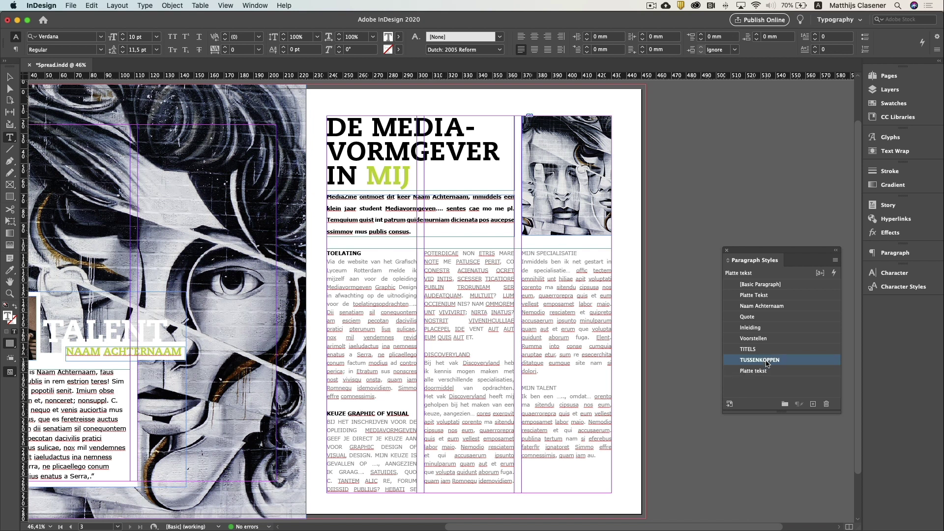
click(551, 253)
click(766, 360)
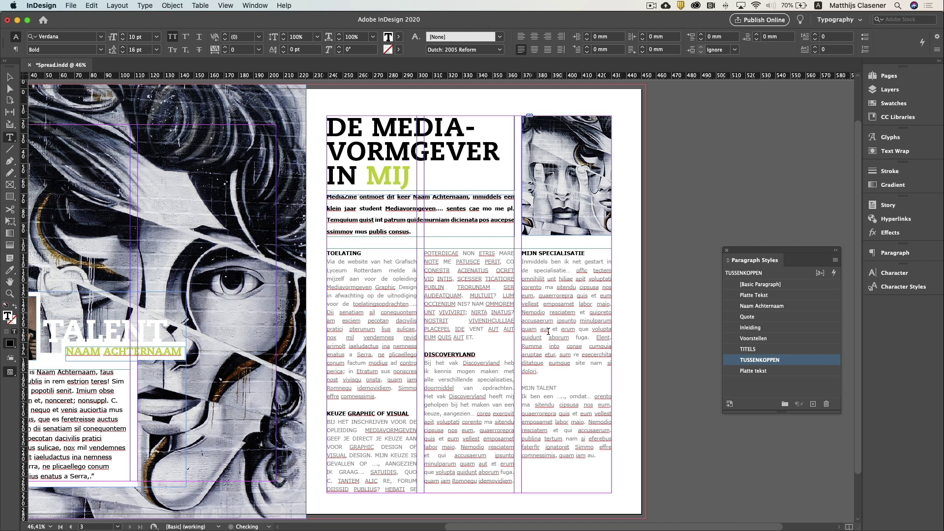
click(544, 391)
click(778, 362)
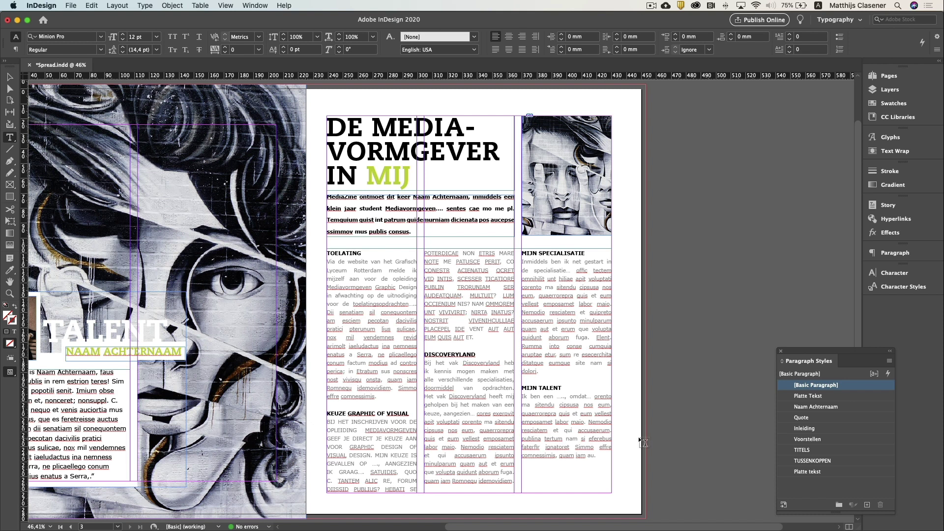
Add a text frame over the bottom of the second and third columns at X 304 mm, Y 247 mm, sized 126 × 28 mm
drag(623, 428, 444, 471)
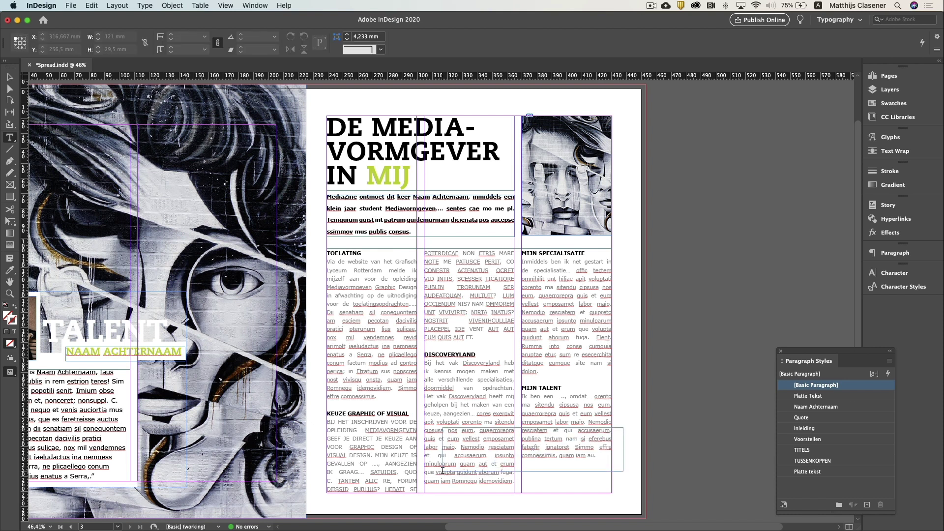
click(9, 77)
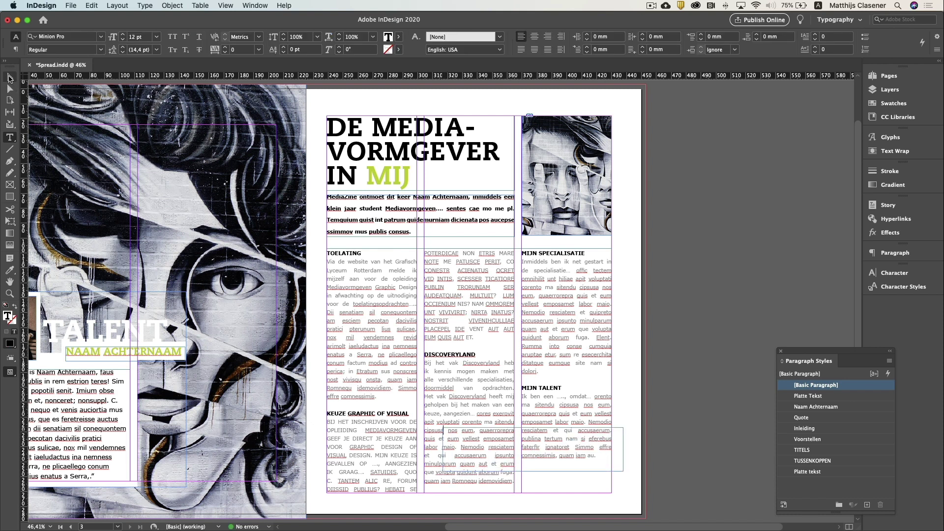
double_click(58, 37)
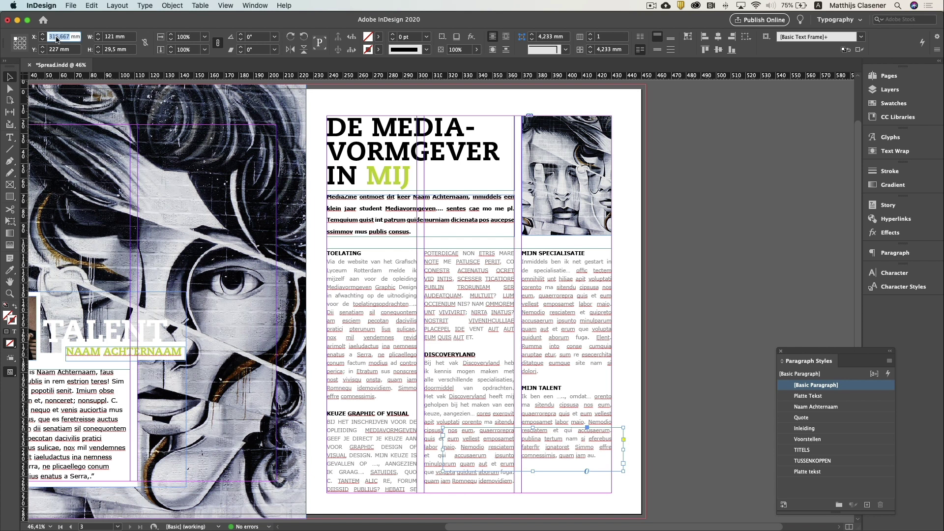
text(304 mm)
key(Tab)
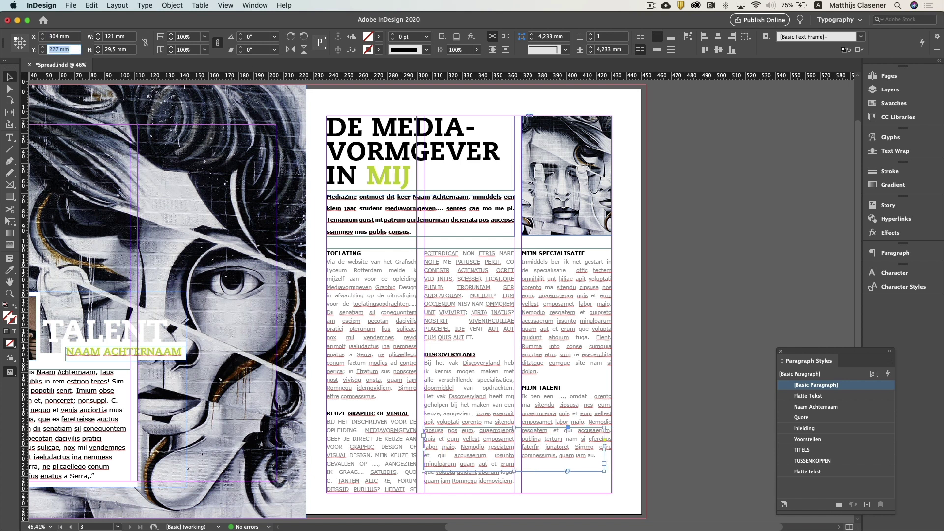
text(247)
key(Tab)
text(1)
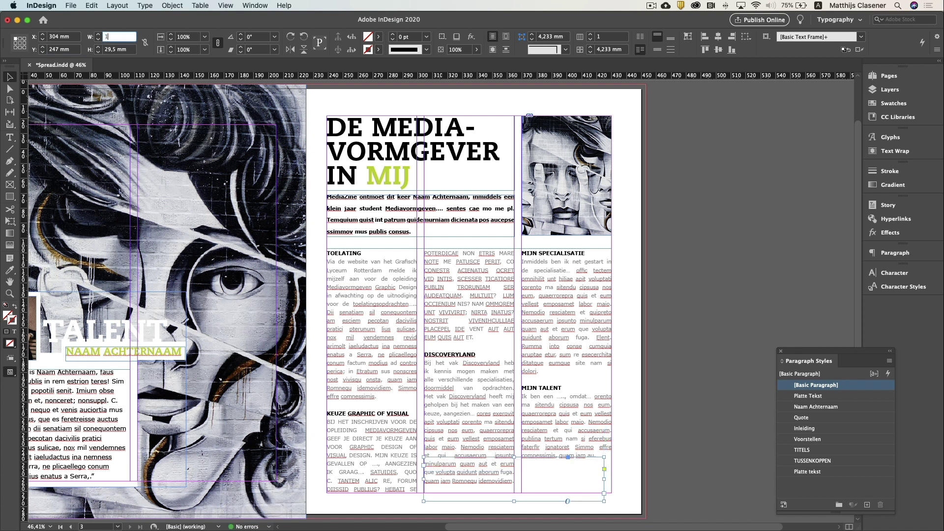
key(Tab)
text(28)
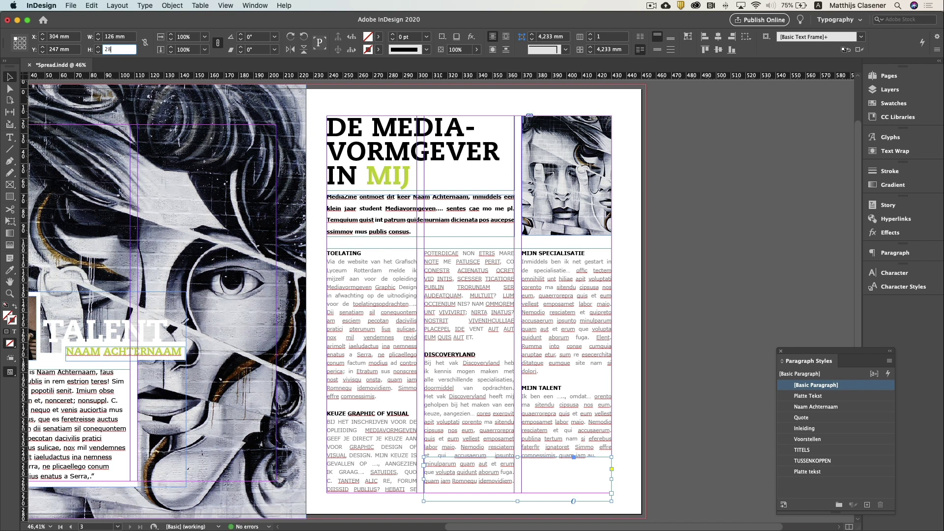
key(Return)
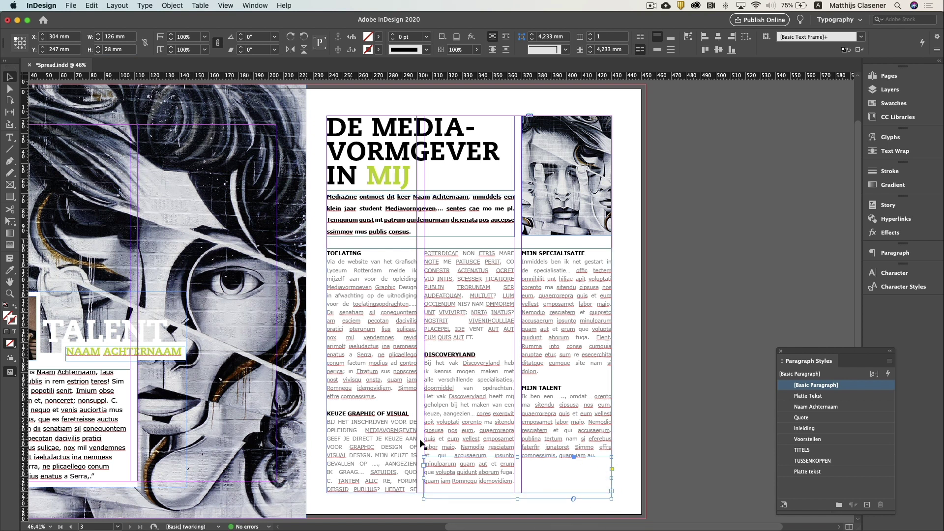
Turn on text wrap around the bounding box for the new frame at the bottom of the right-hand page
key(z)
click(556, 473)
click(418, 394)
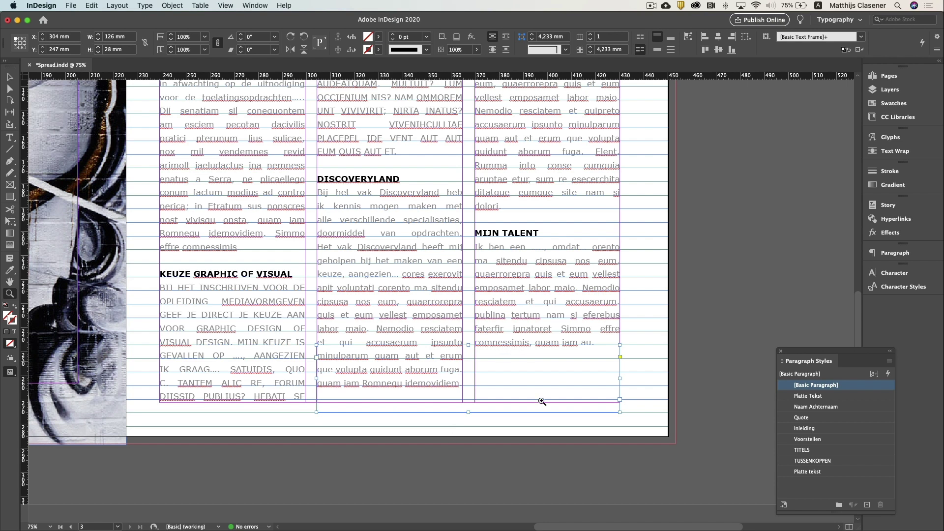
key(v)
click(507, 39)
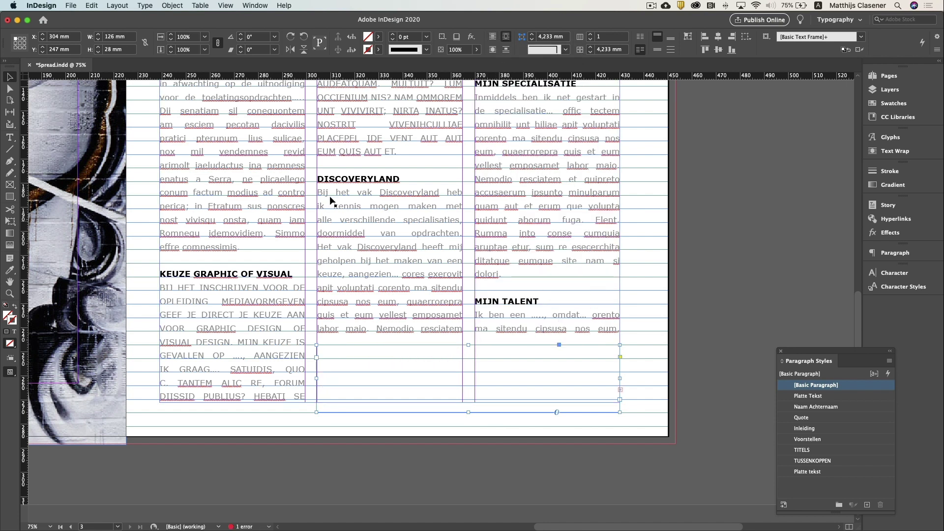
Copy the quote "Ik ben een visualizer en illustrator" from the Word document and paste it into the new InDesign frame
double_click(400, 354)
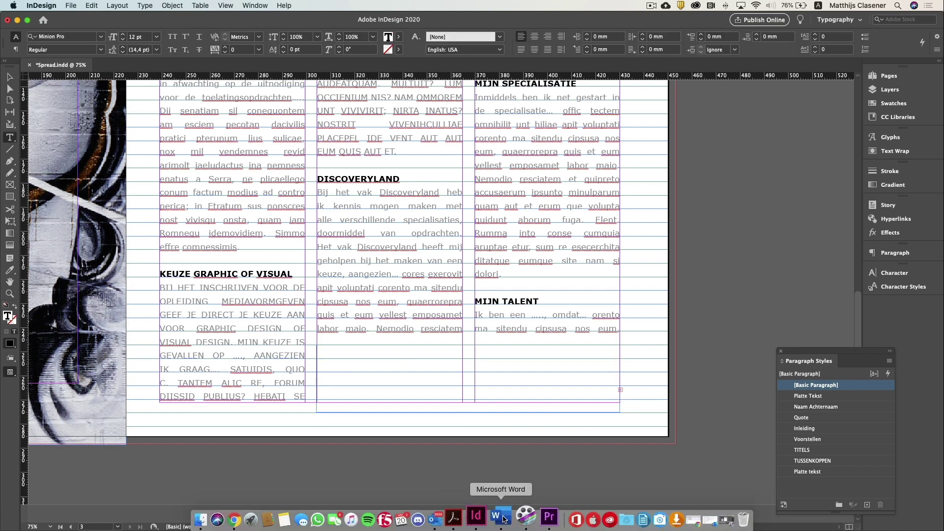
click(500, 514)
drag(438, 388, 318, 387)
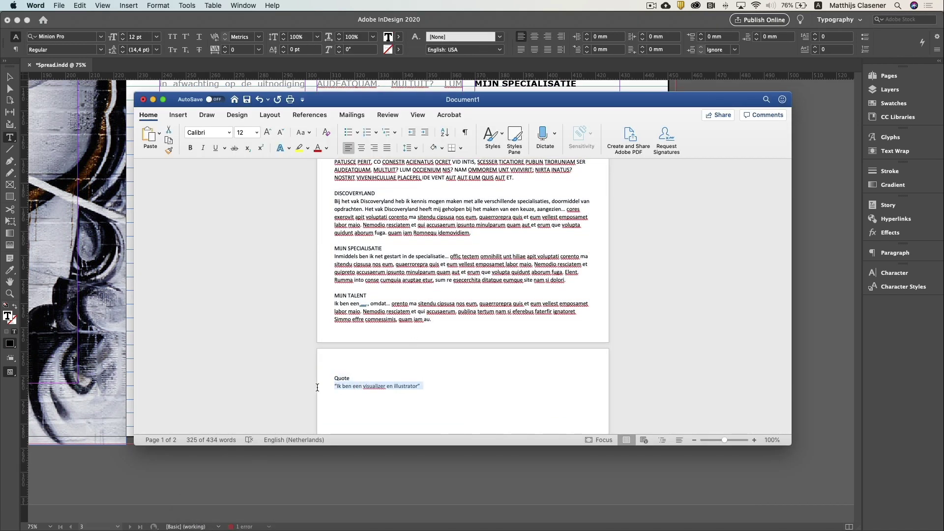
key(super+c)
key(super+Tab)
key(super+v)
Apply the Quote paragraph style to all the text in the quote frame and clear the selection
key(super+a)
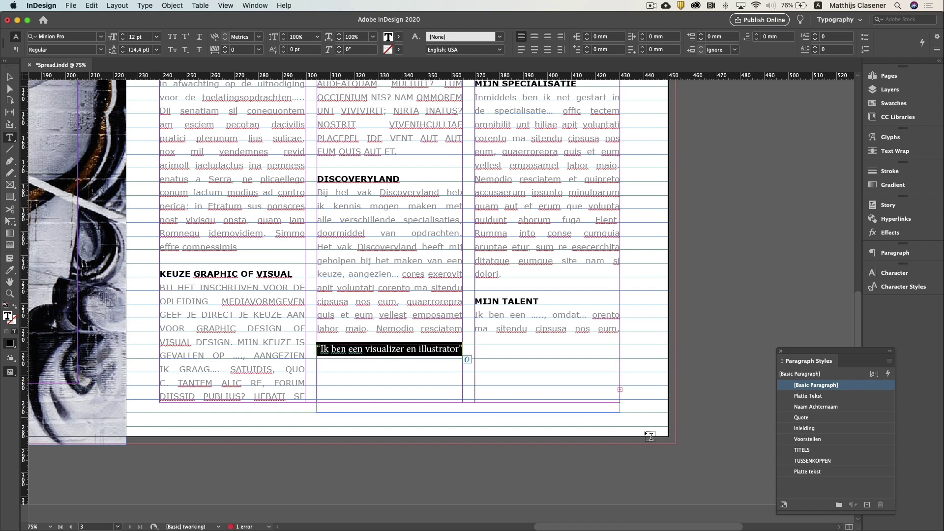
click(813, 419)
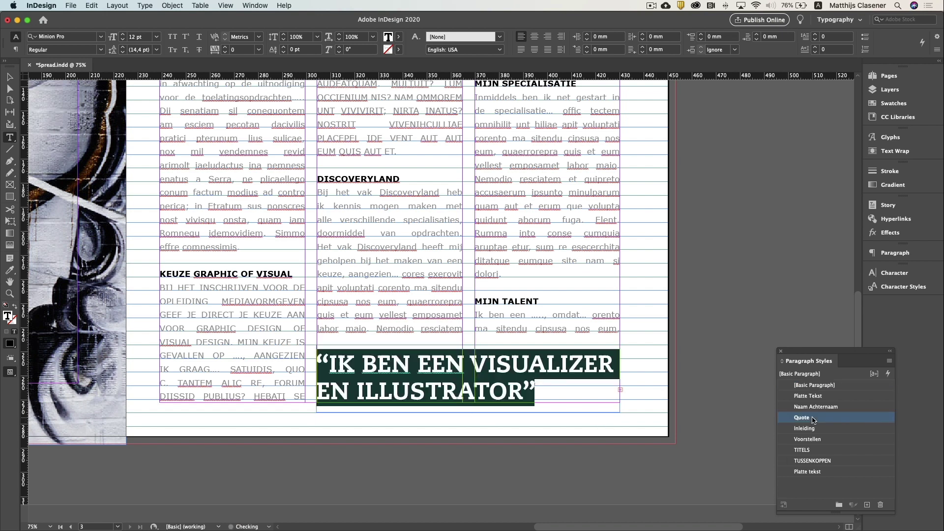
key(Escape)
key(super+shift+a)
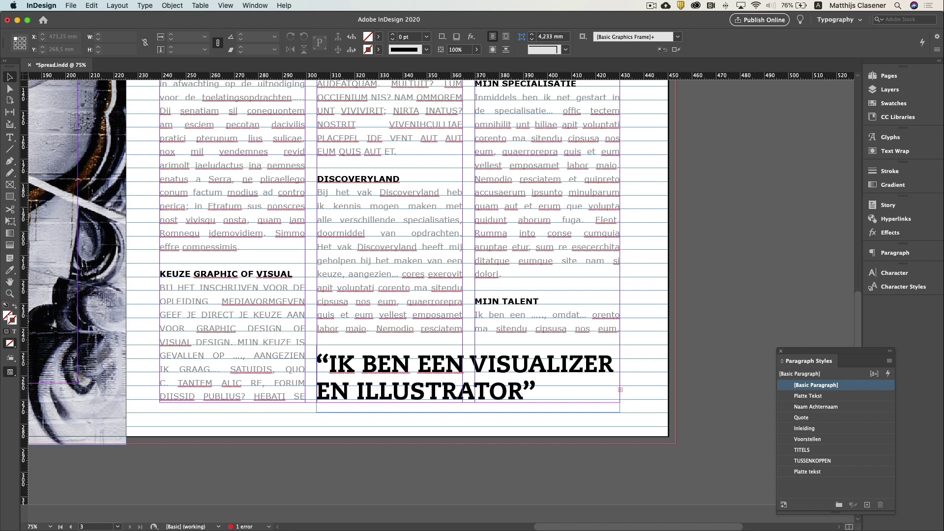
Create a new character style and name it Titel Groen
key(super+0)
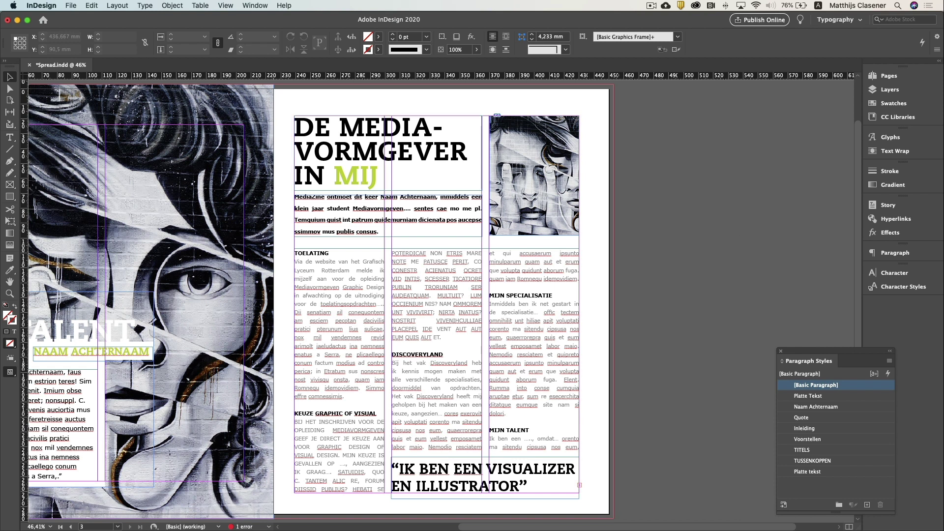
double_click(417, 301)
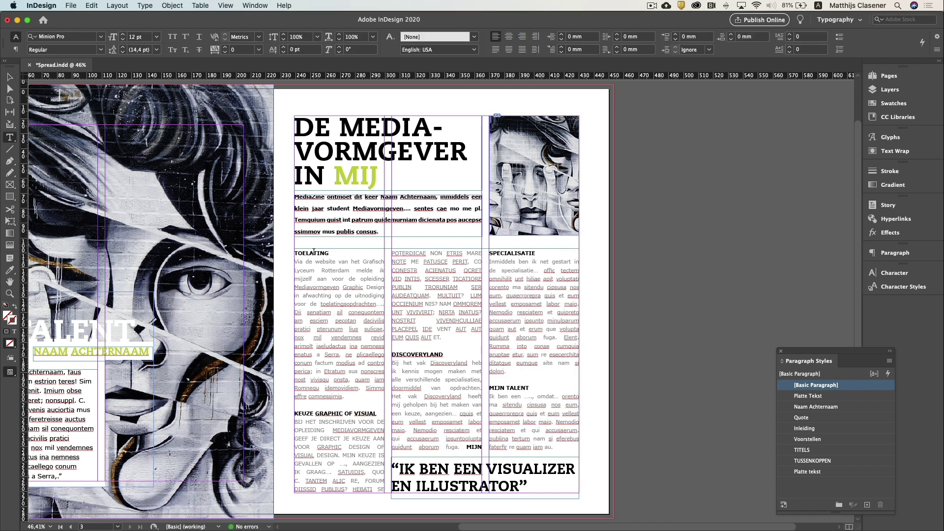
click(145, 5)
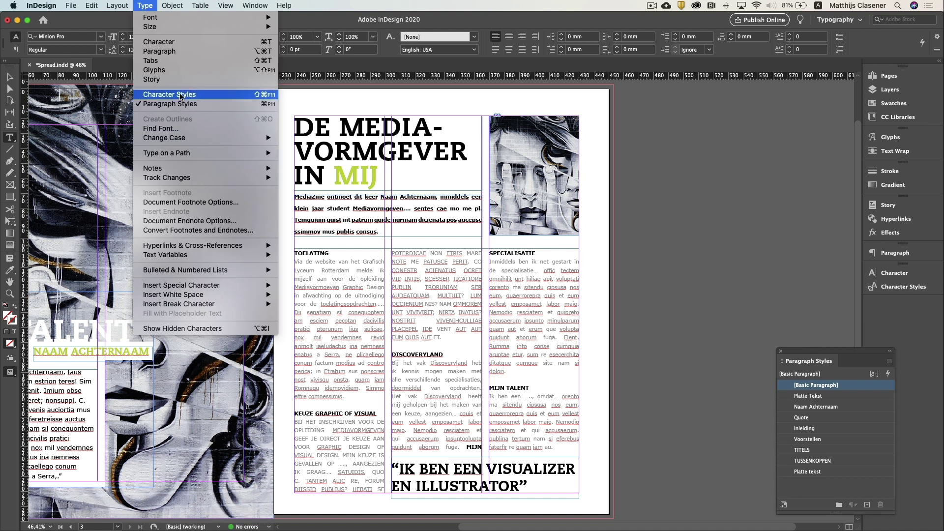
click(163, 95)
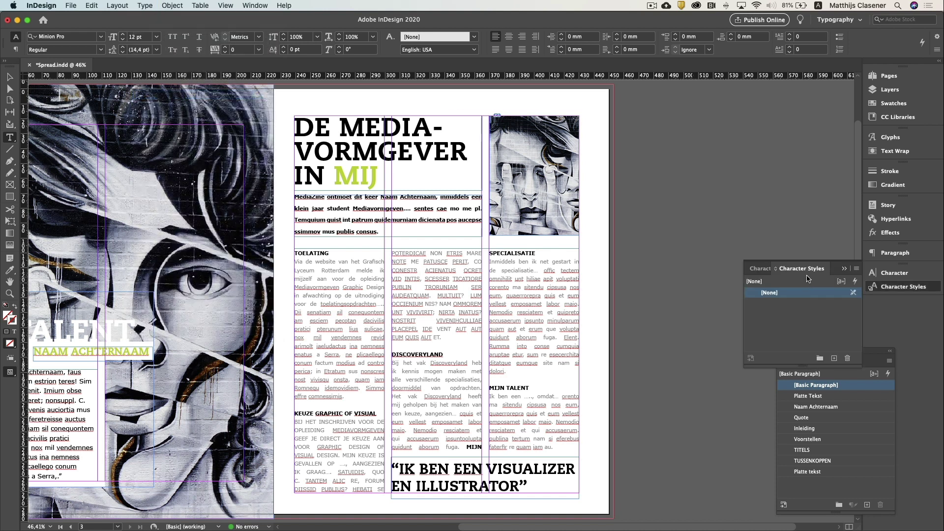
click(835, 358)
double_click(781, 305)
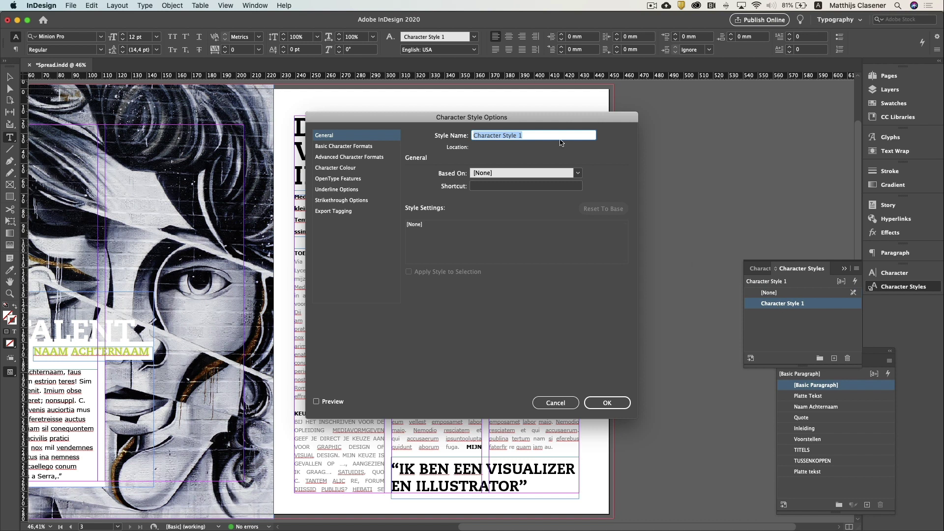
text(Titel Groen)
key(Tab)
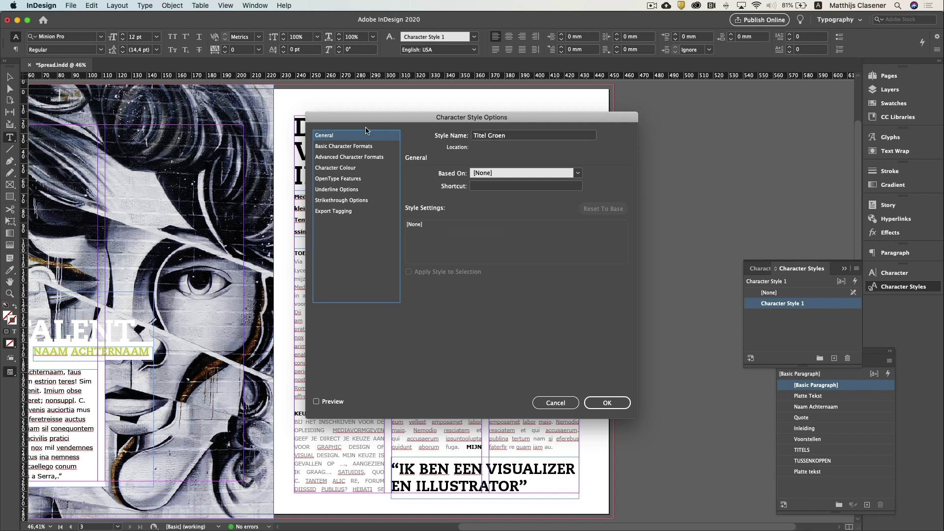
Set the Titel Groen style's character colour to the C=40 M=0 Y=100 K=0 swatch and save the style
click(328, 168)
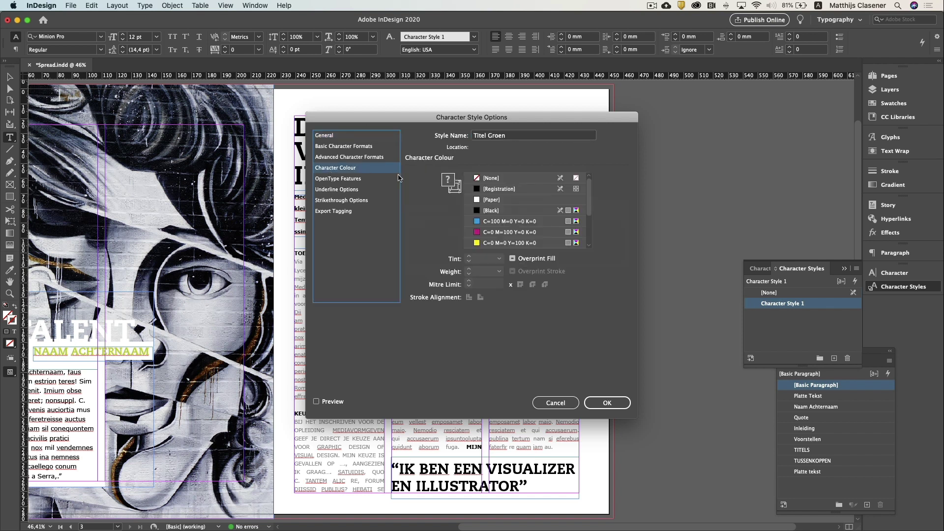
scroll(513, 219, down, 3)
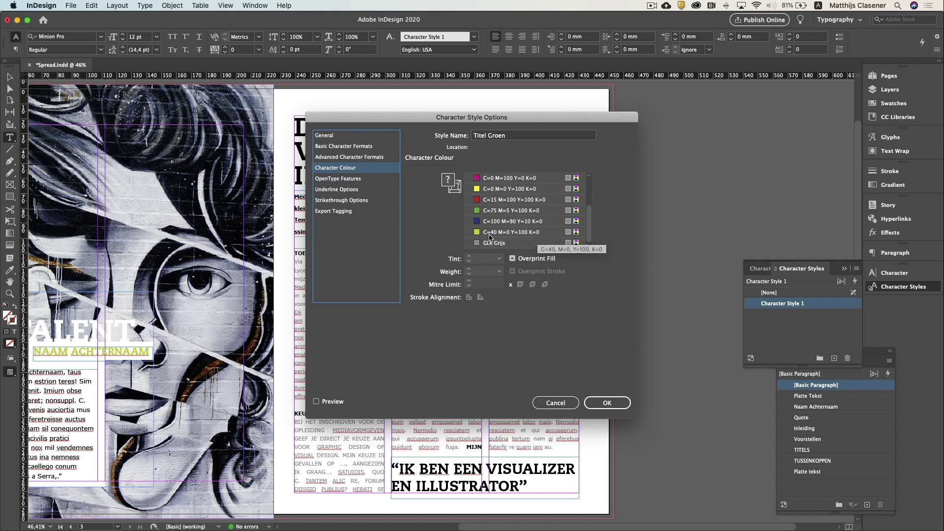
click(539, 235)
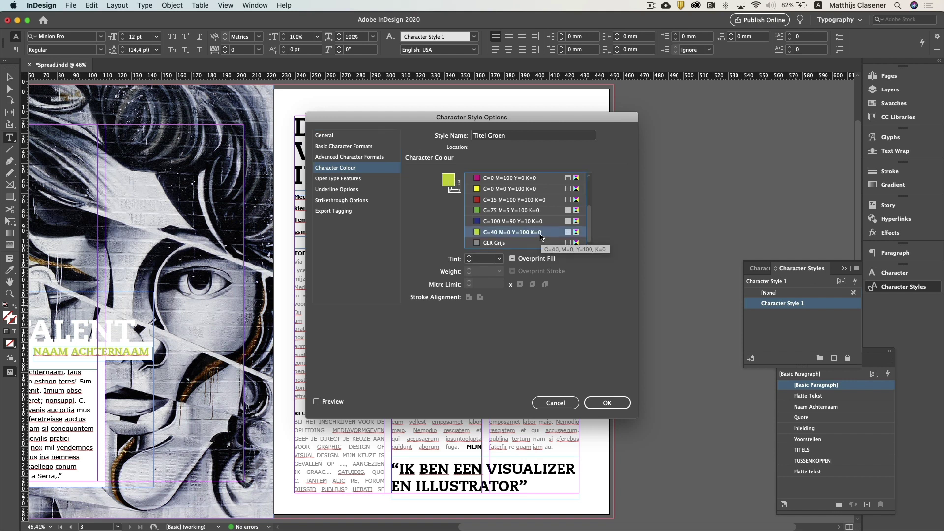
click(609, 406)
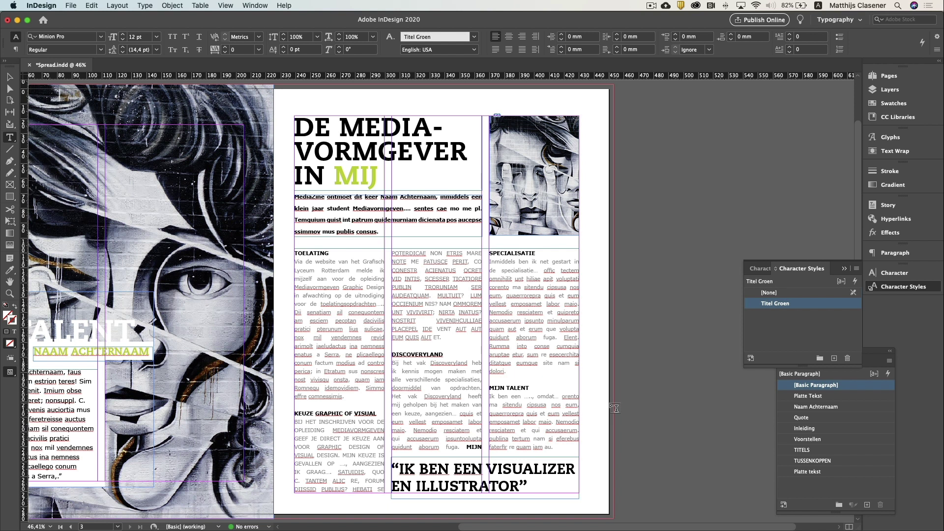
Apply the Titel Groen character style to the word MIJ in the title
scroll(330, 174, down, 1)
scroll(330, 174, left, 1)
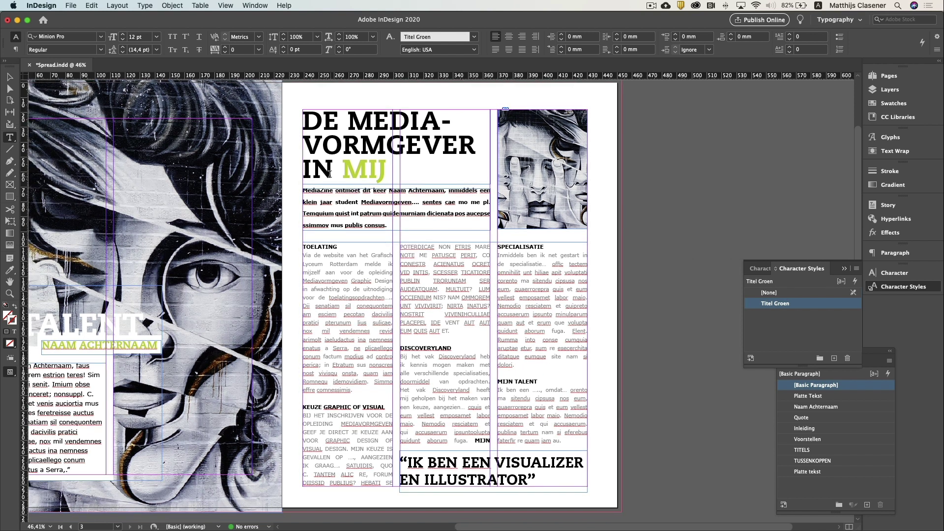
drag(345, 168, 387, 170)
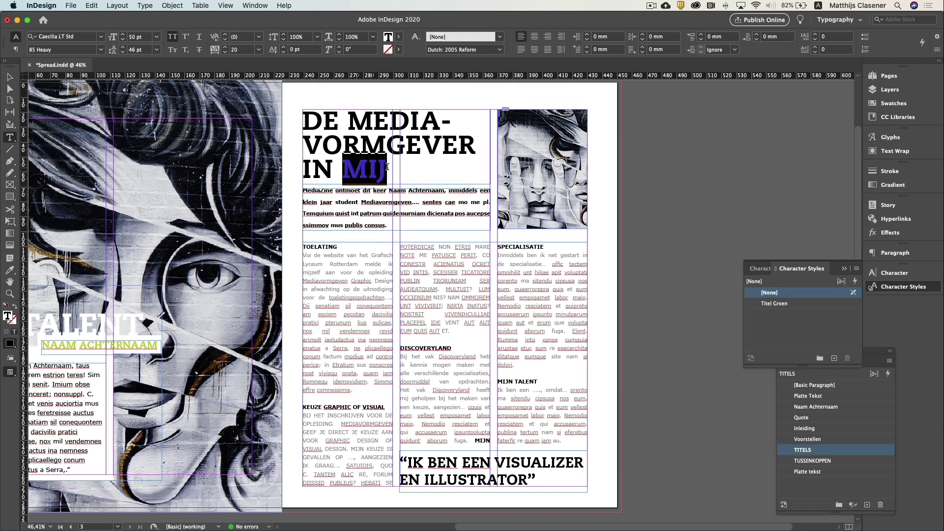
click(803, 303)
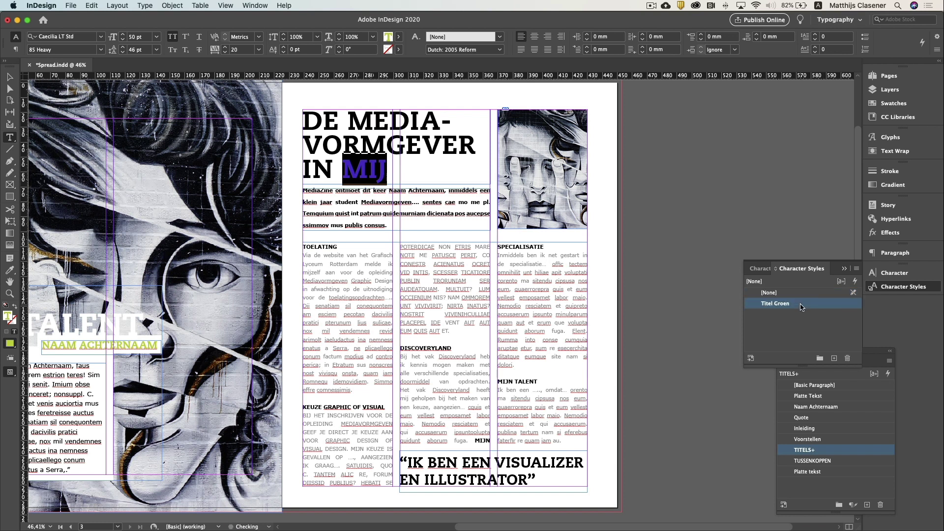
Apply the Titel Groen character style to the words VISUALIZER and ILLUSTRATOR in the quote
drag(495, 463, 582, 463)
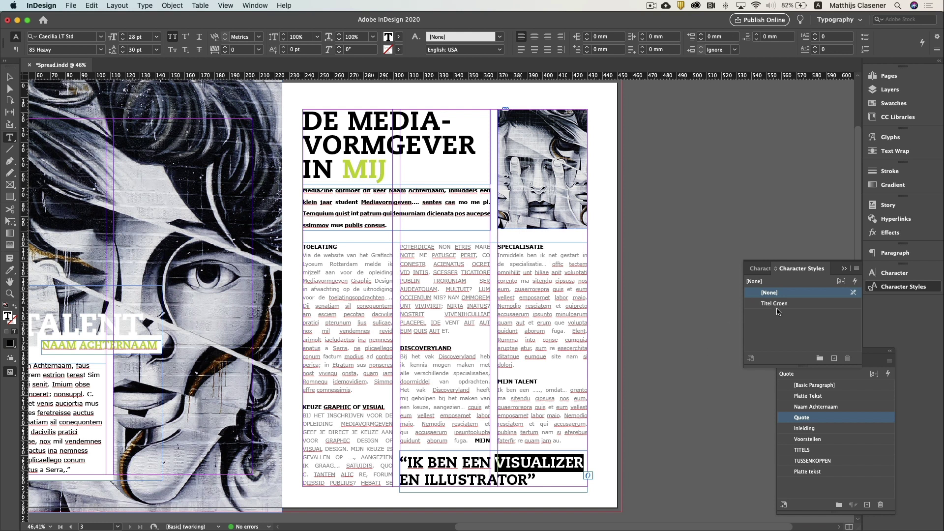
click(791, 303)
drag(425, 480, 528, 479)
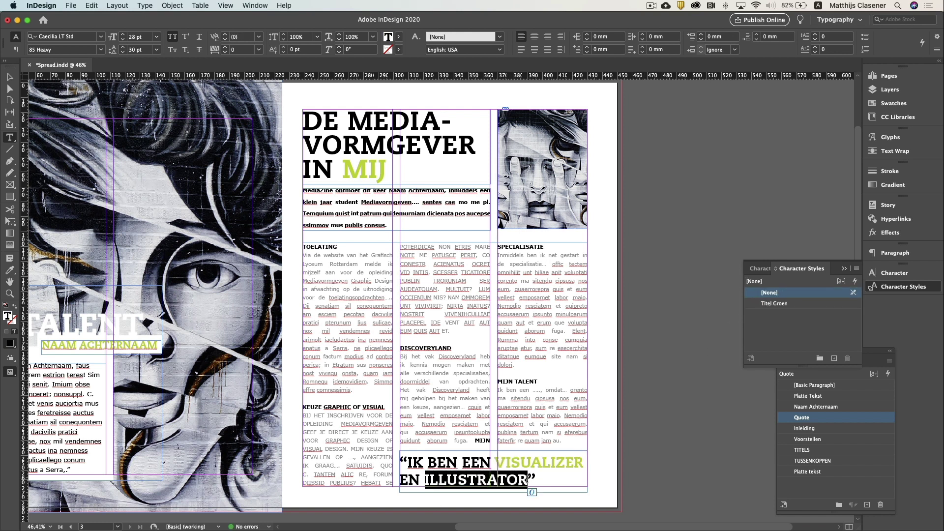
click(805, 304)
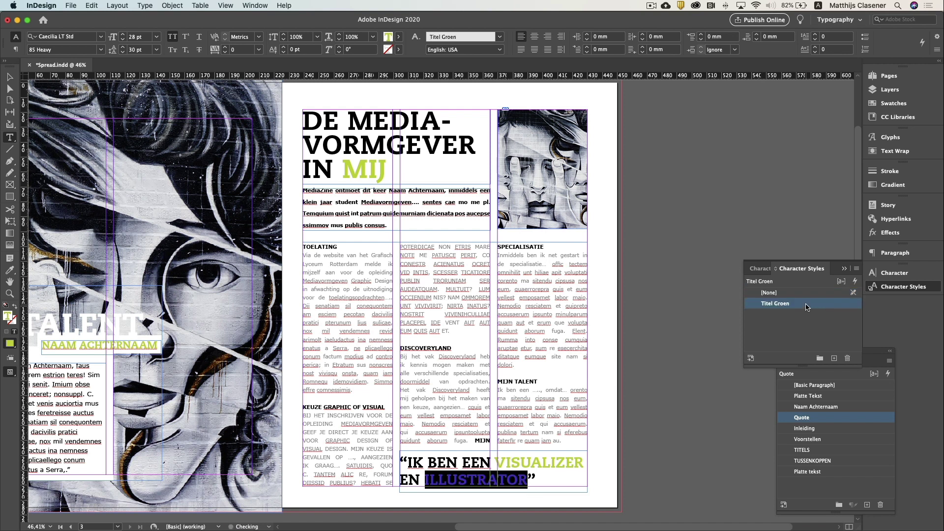
click(517, 480)
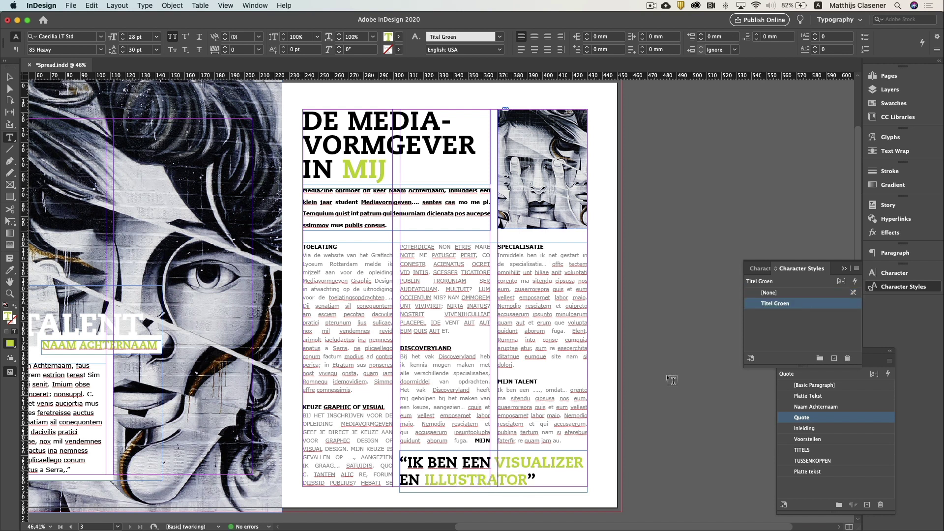
Preview the Titel Groen style with the C=15 M=100 Y=100 K=0 character colour, then discard the change
double_click(791, 305)
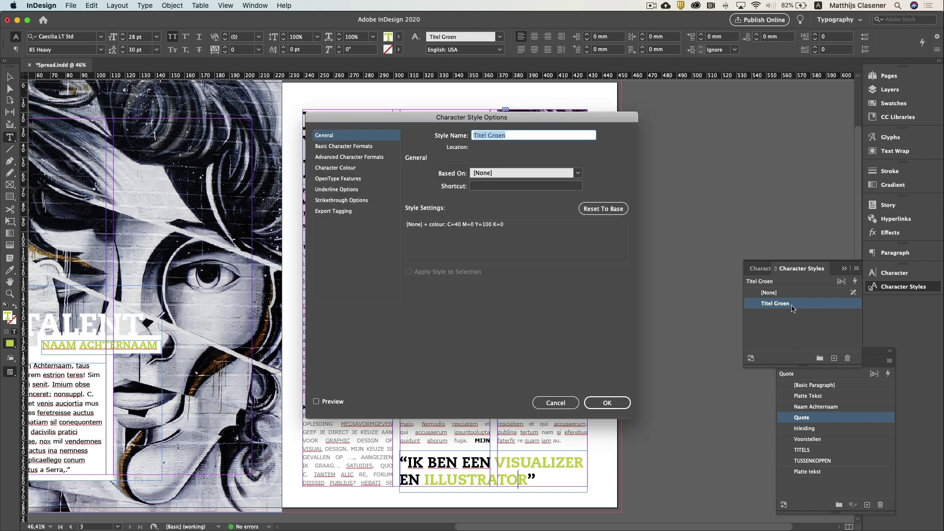
click(328, 168)
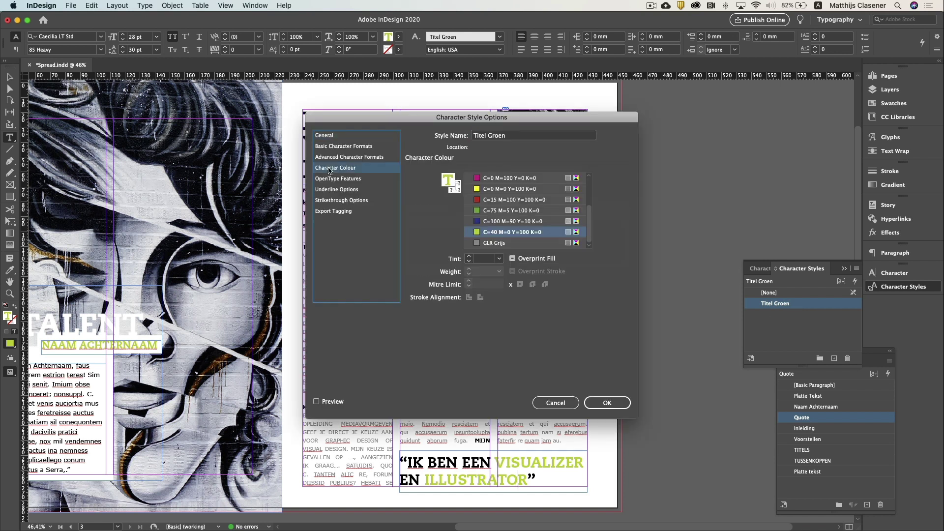
click(502, 200)
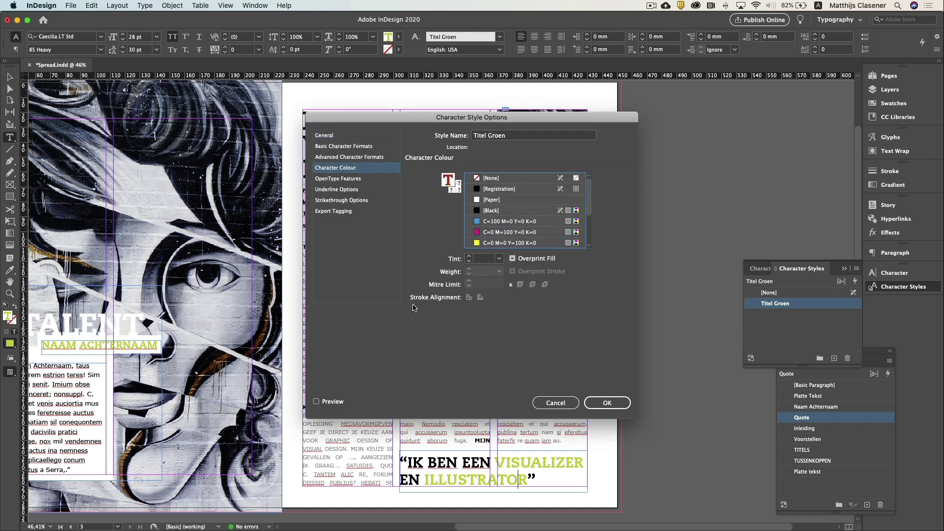
click(316, 402)
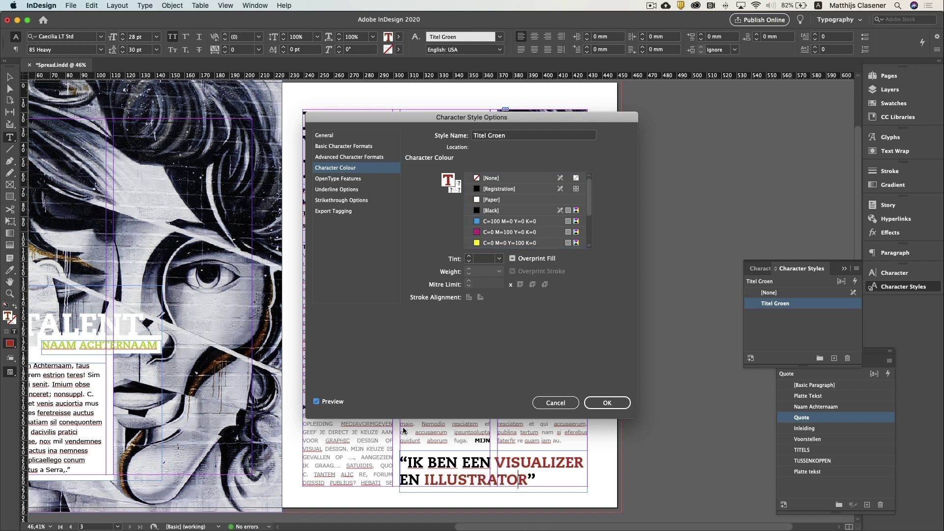
click(556, 403)
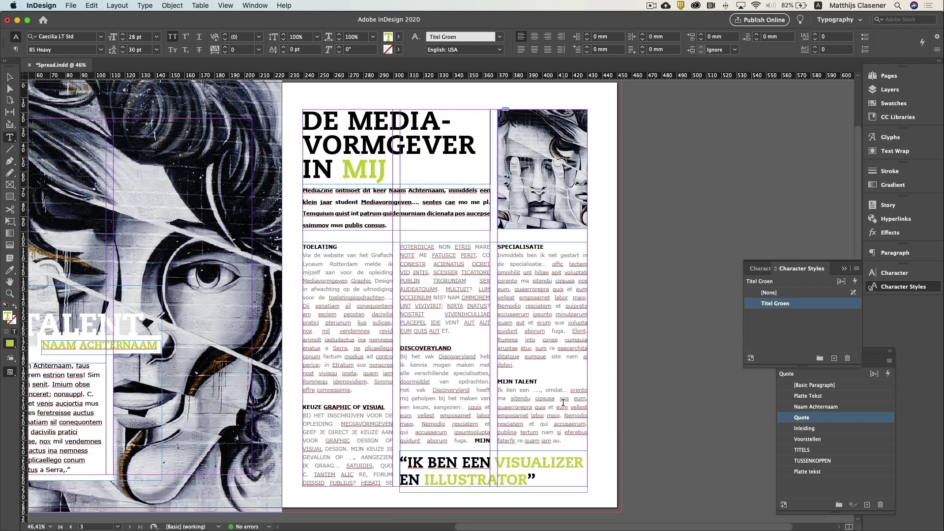
Insert an Indent to Here character directly after the opening quotation mark of the quote
key(Escape)
key(z)
click(512, 495)
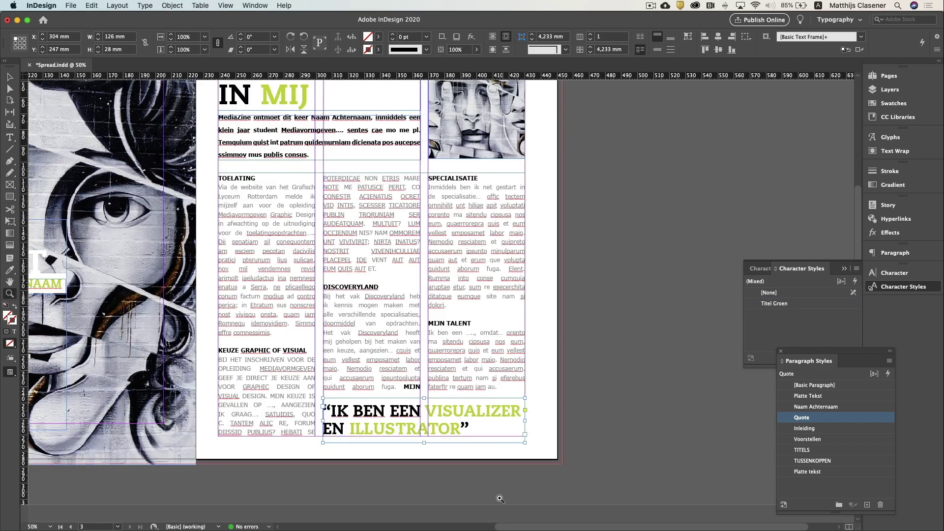
click(442, 445)
click(452, 420)
click(438, 411)
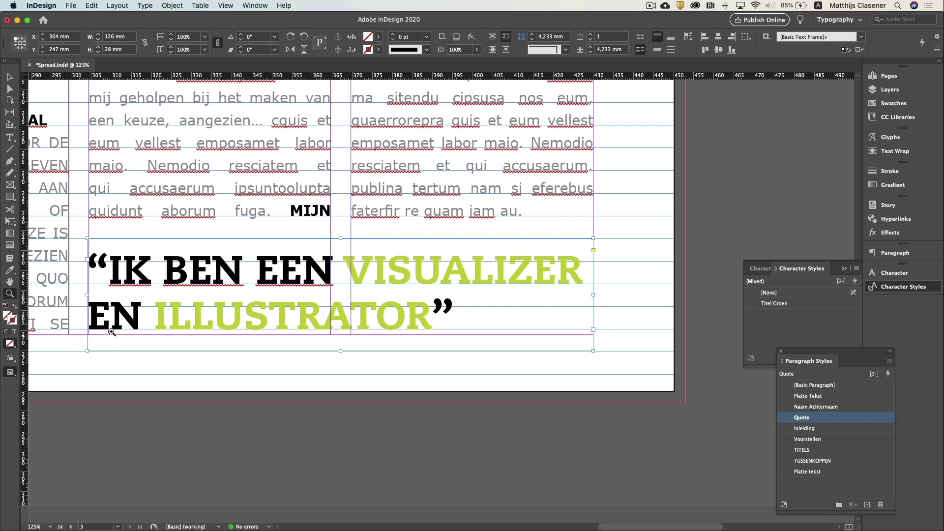
click(11, 137)
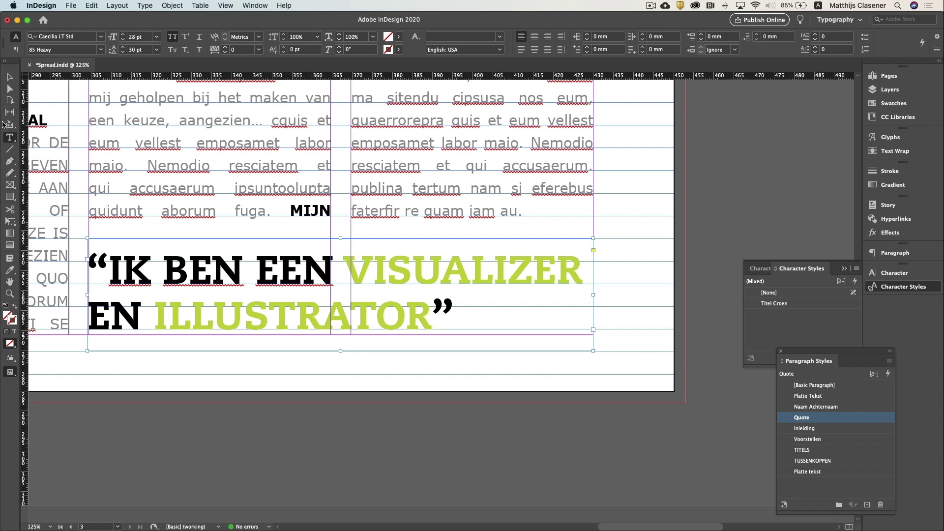
click(110, 270)
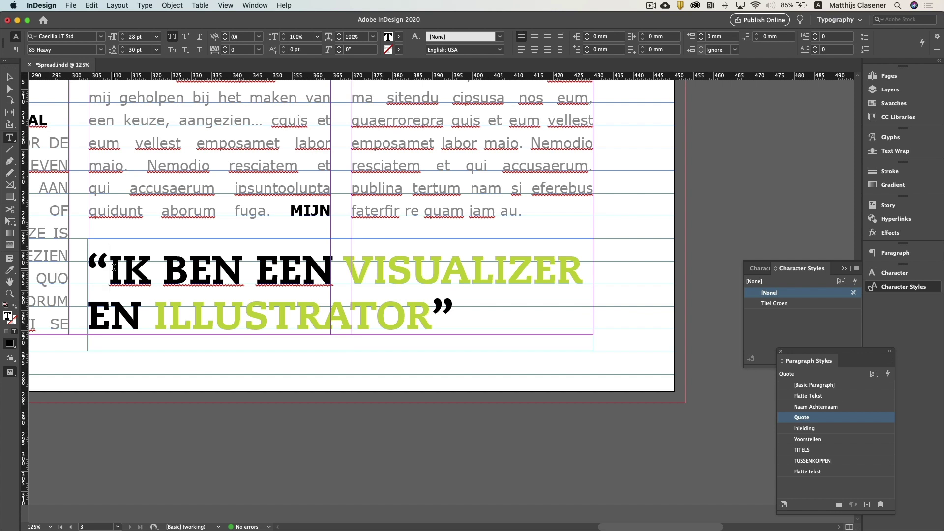
key(super+backslash)
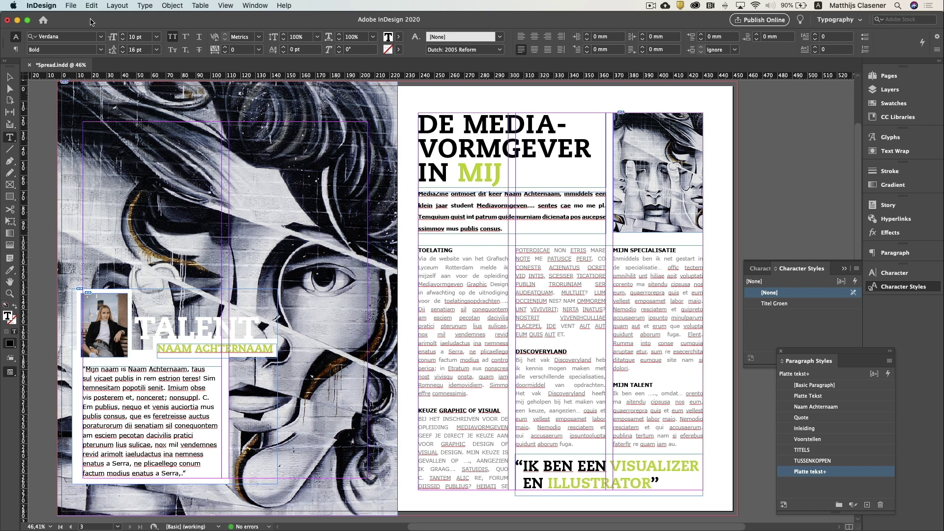
Save the document and package it on the Desktop in a folder named Spread Opdracht
click(71, 5)
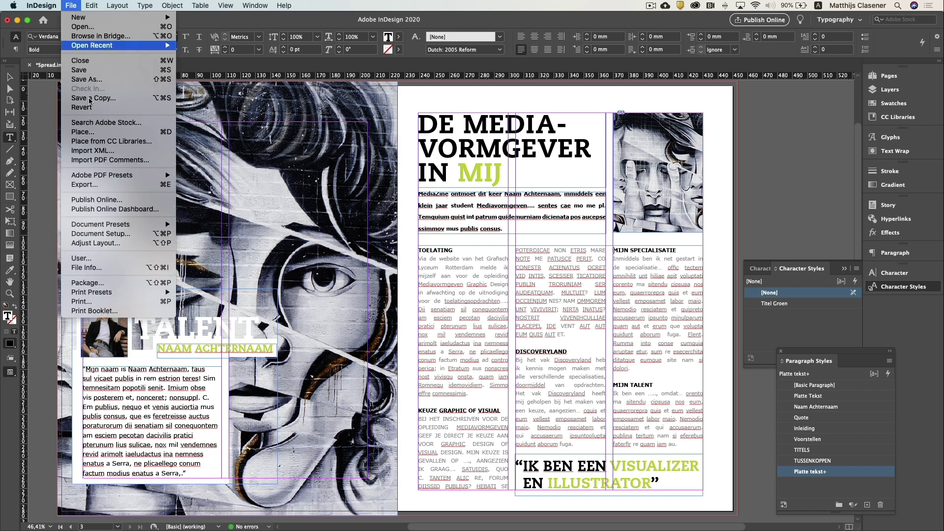
click(152, 283)
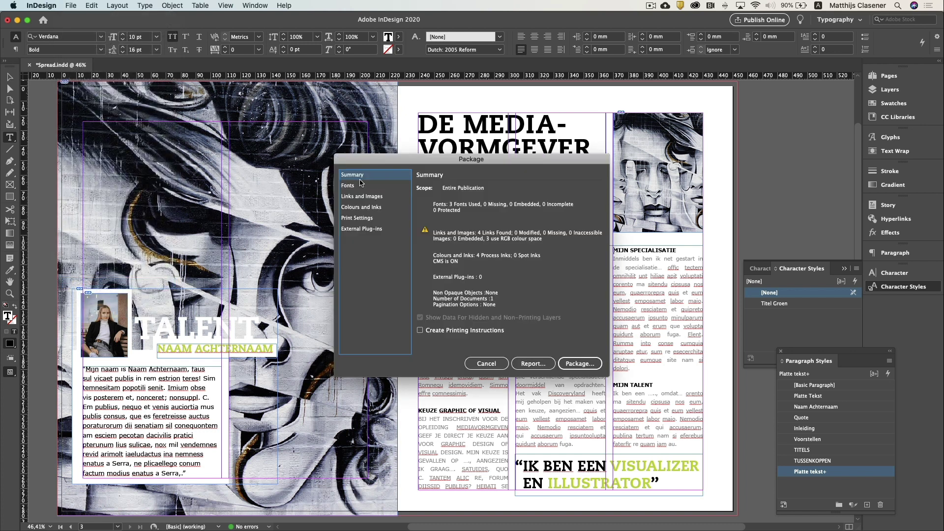
click(586, 364)
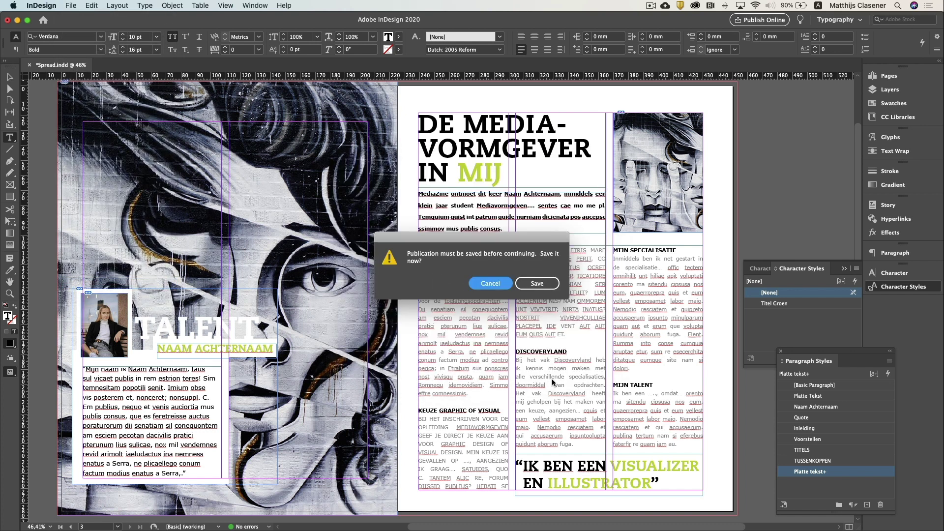
click(531, 285)
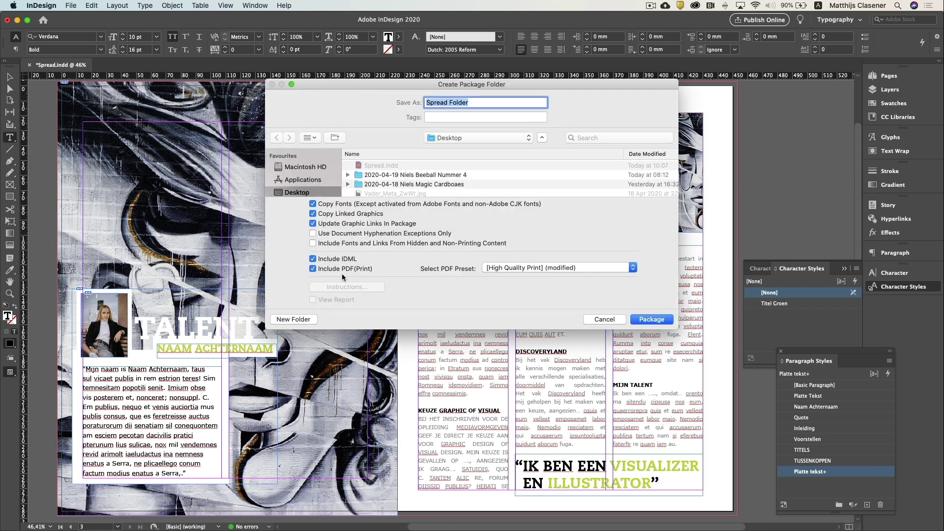
double_click(455, 103)
text(Opdracht)
click(652, 319)
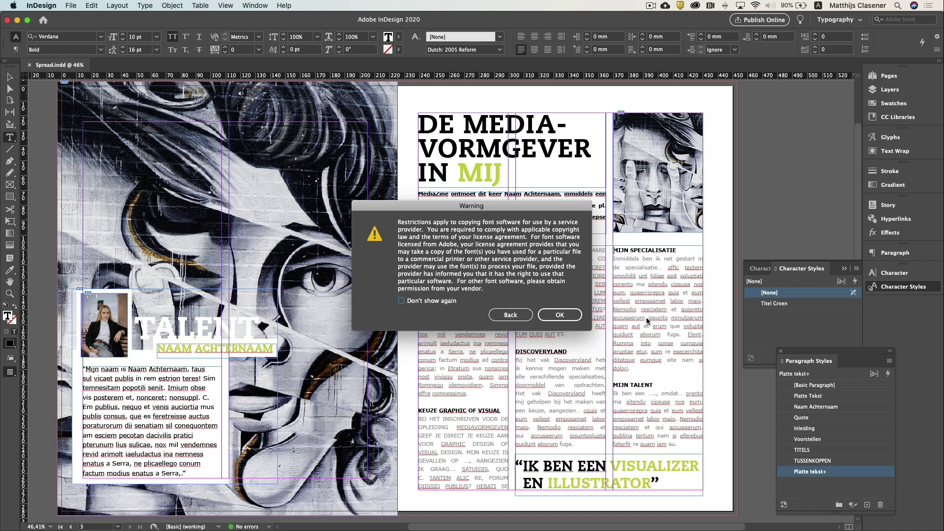
click(564, 311)
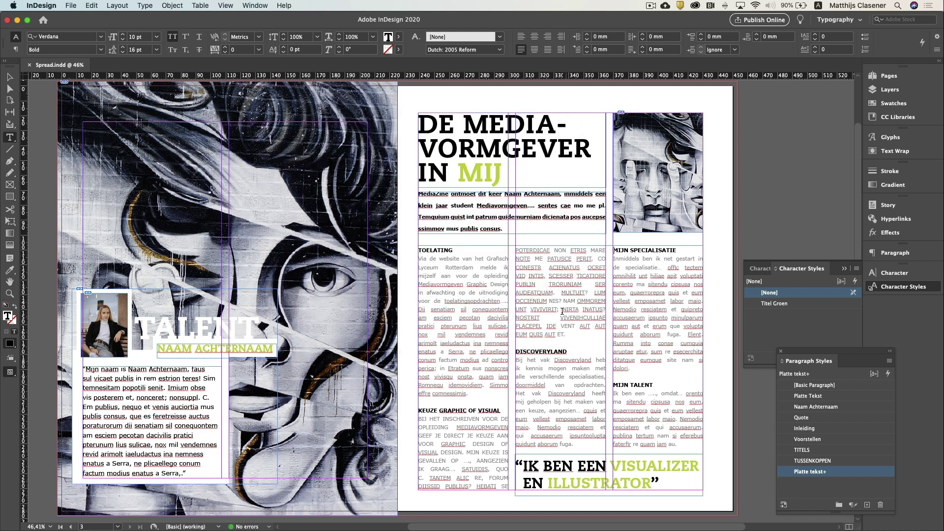
Switch to Finder and examine the Spread Opdracht package: its Document fonts and Links folders and the IDML, INDD and PDF files
mouse_move(261, 528)
click(192, 519)
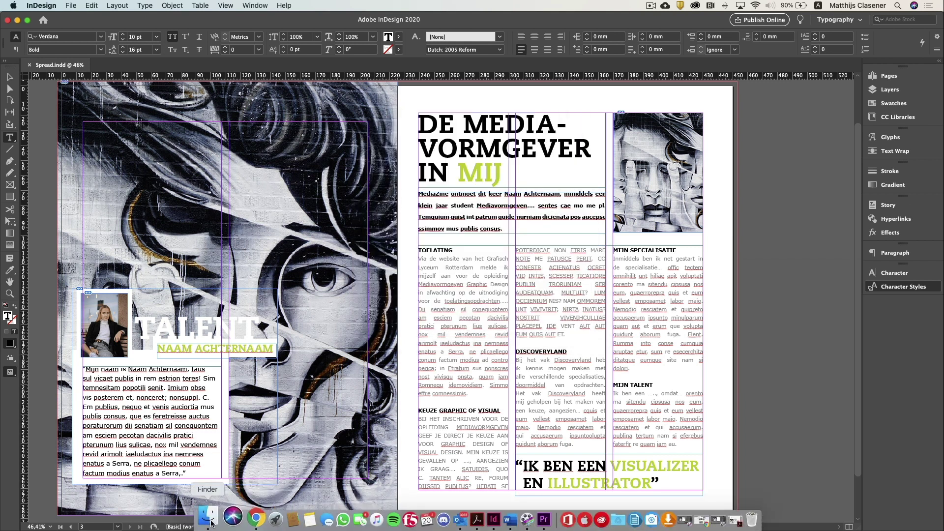
double_click(437, 129)
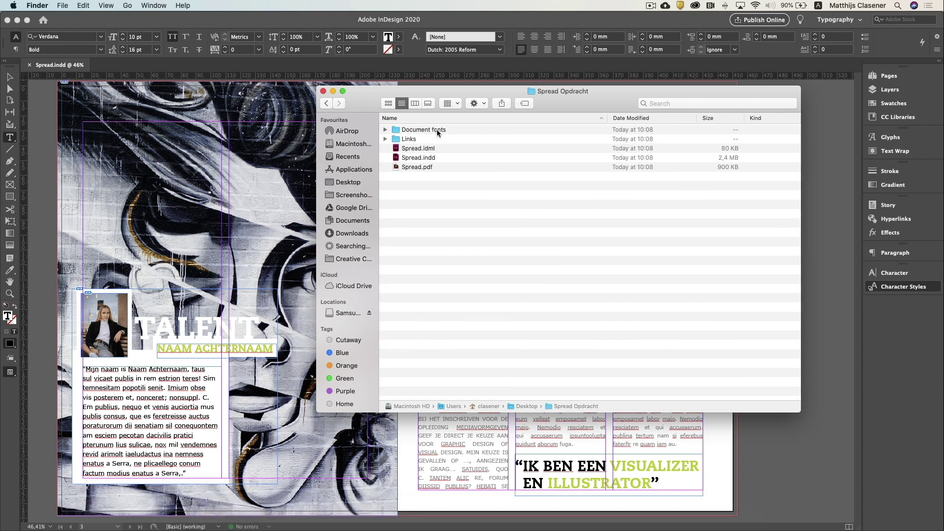
click(386, 131)
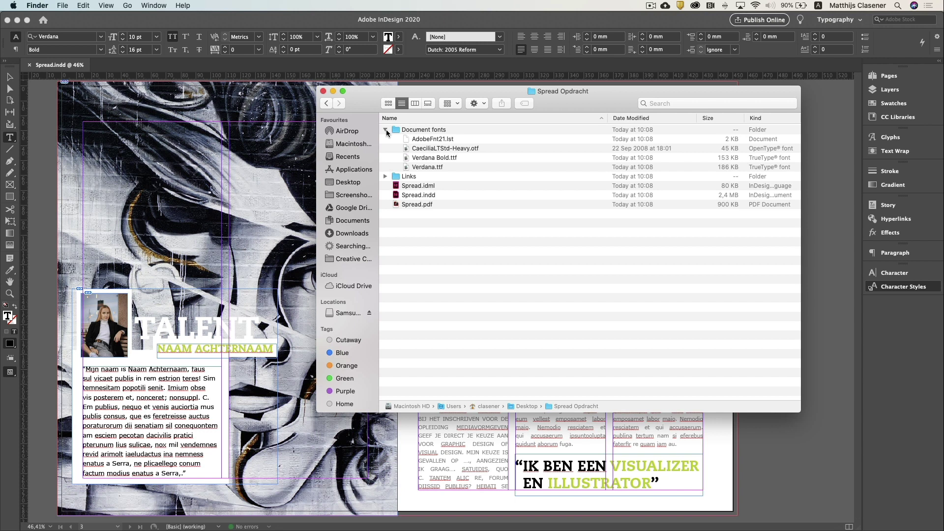
click(386, 130)
click(385, 140)
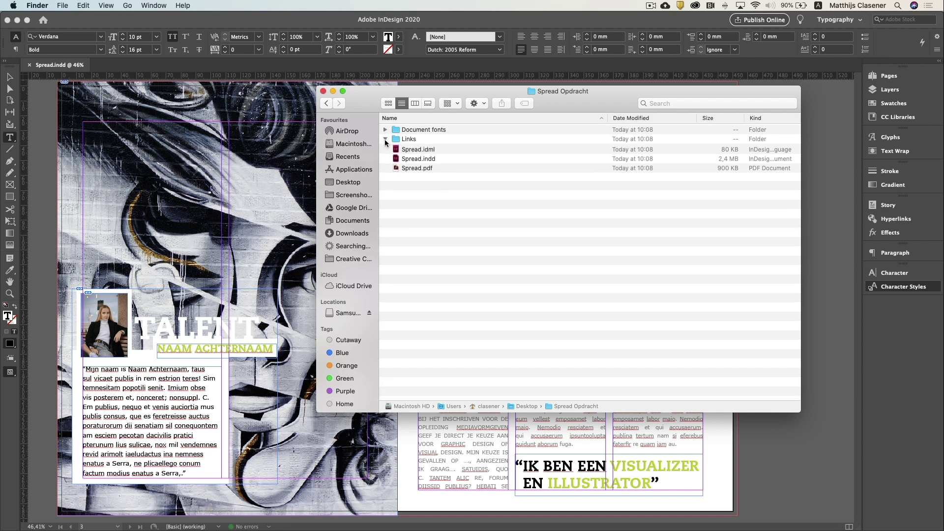
click(385, 141)
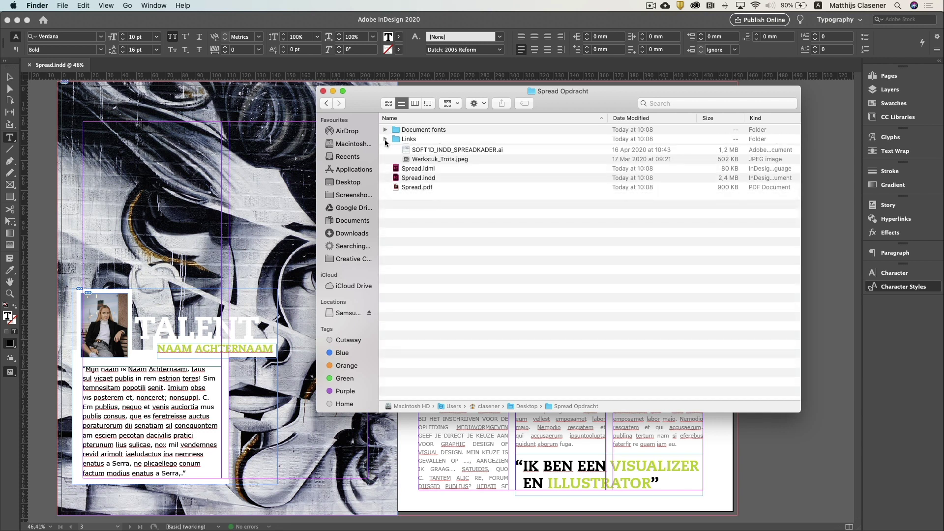
click(423, 150)
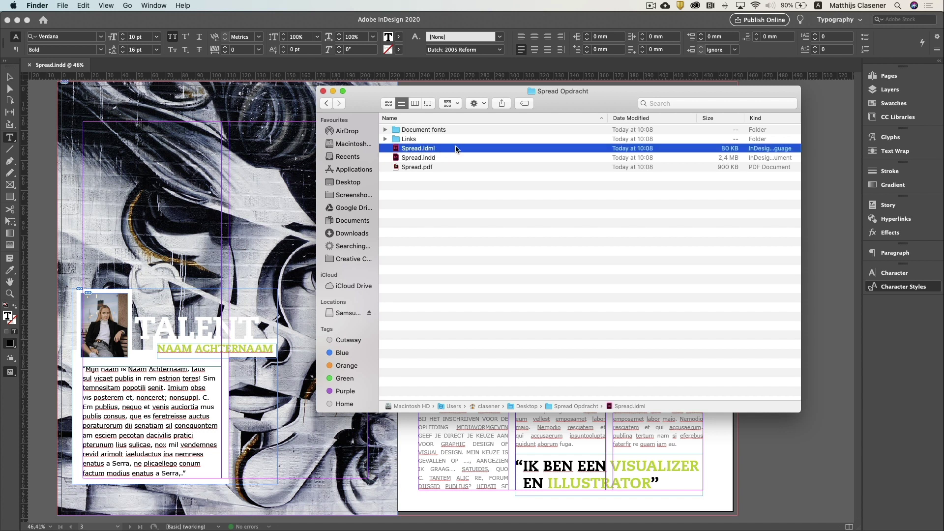
click(418, 159)
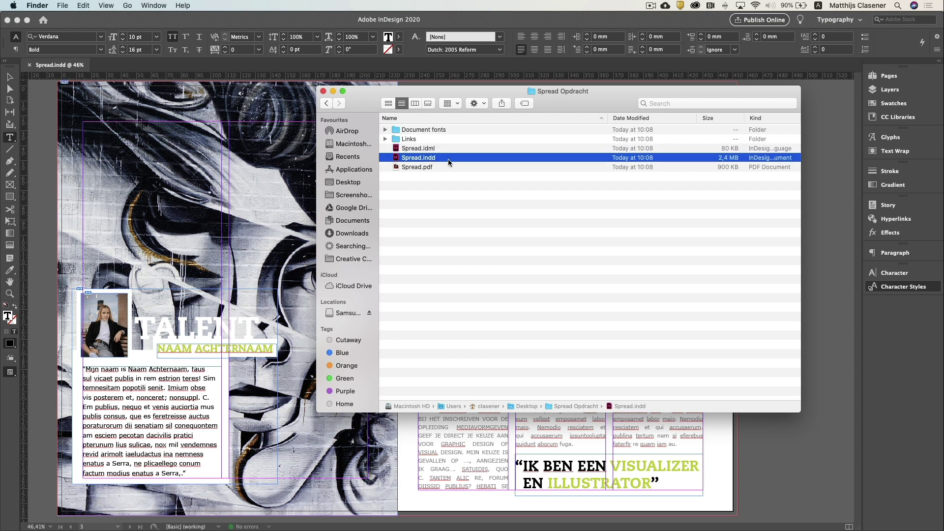
click(429, 167)
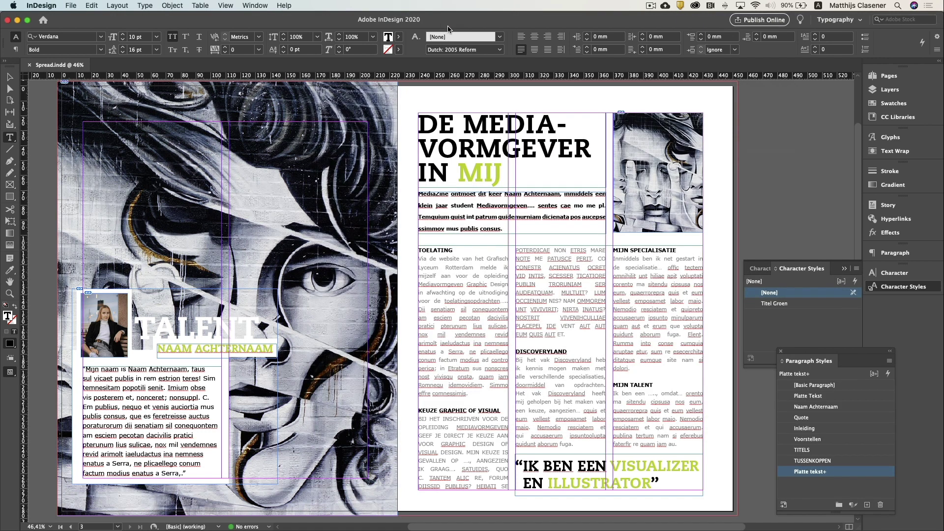
Return to InDesign and set up a print PDF export named Spread met afloop in the Spread Opdracht folder on the Desktop
click(445, 26)
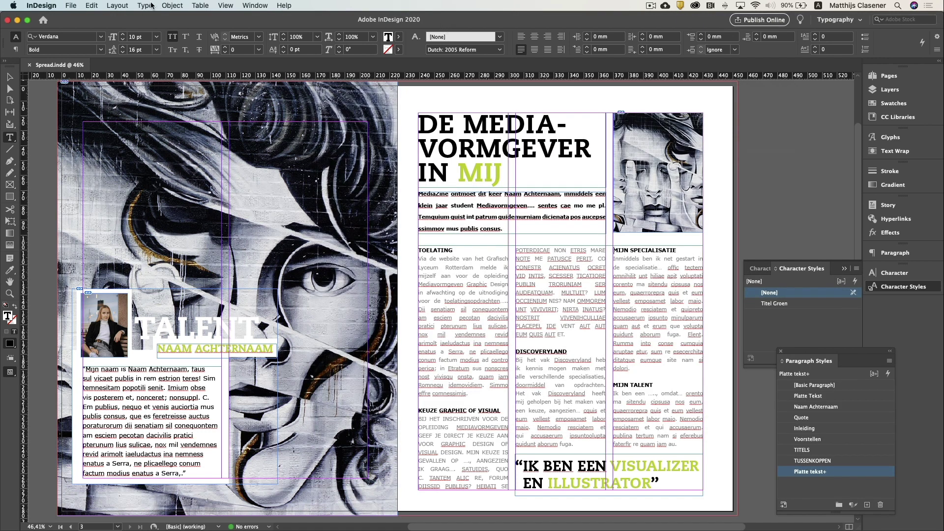
click(71, 5)
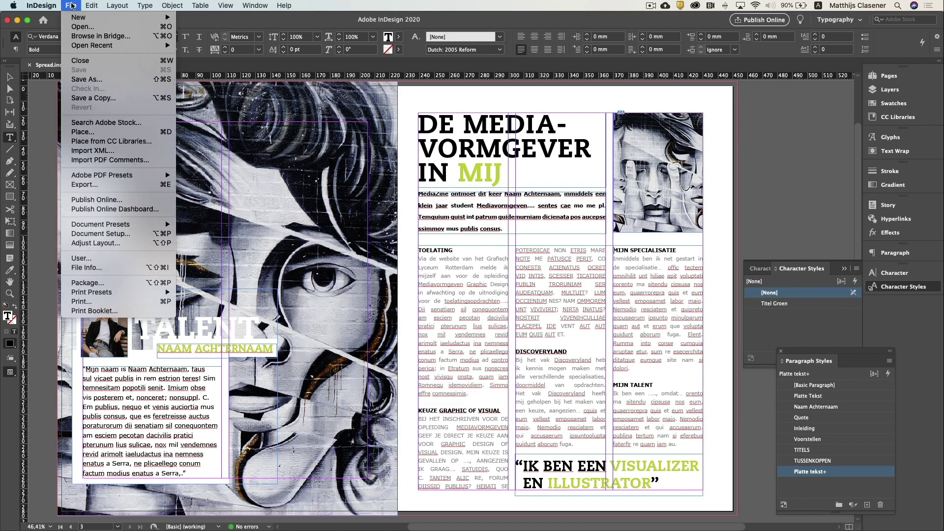
click(85, 185)
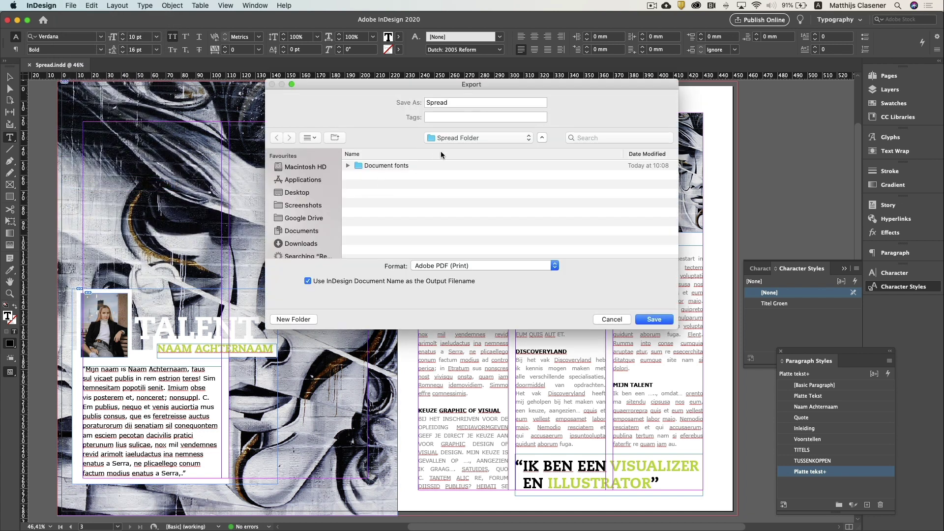
click(305, 193)
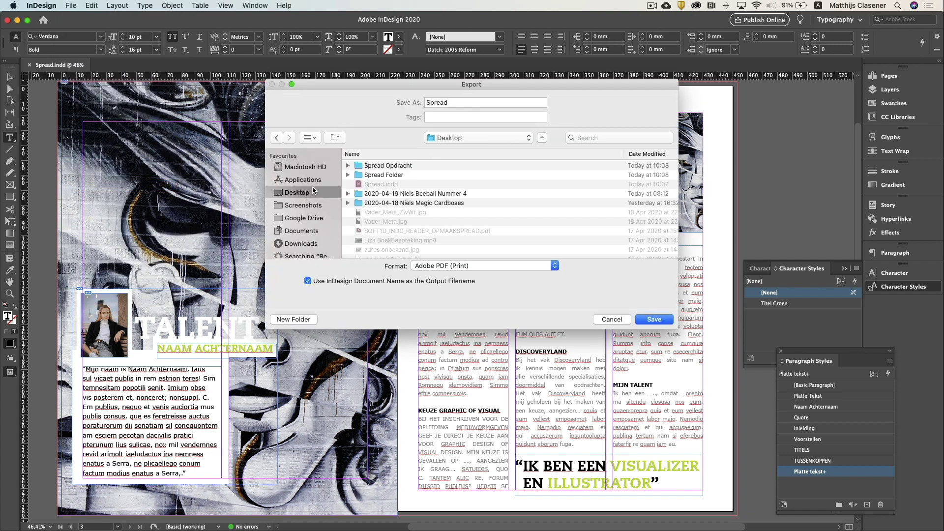
double_click(387, 166)
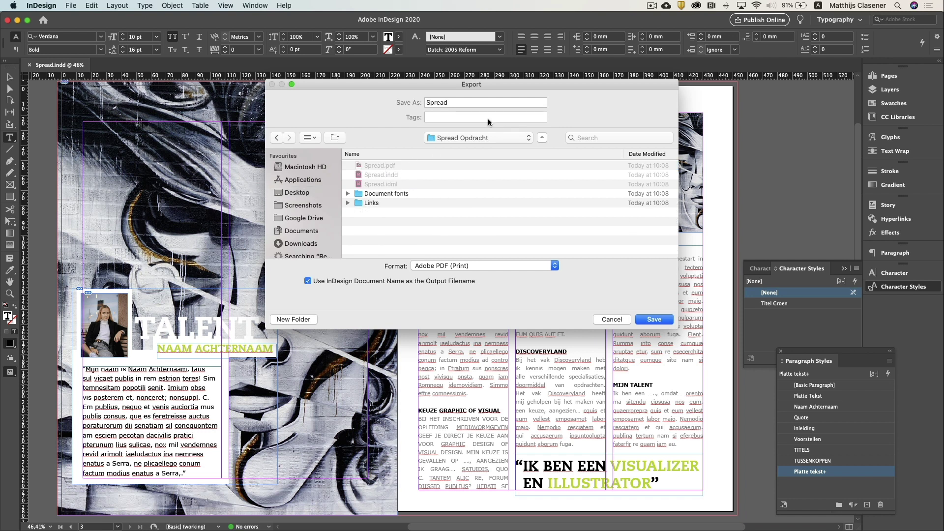
click(480, 102)
text(met afloop)
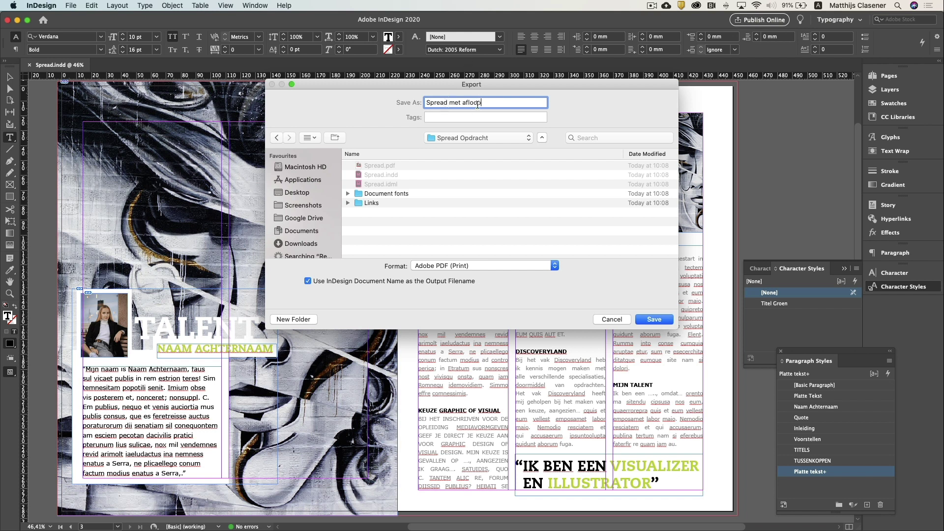
click(648, 319)
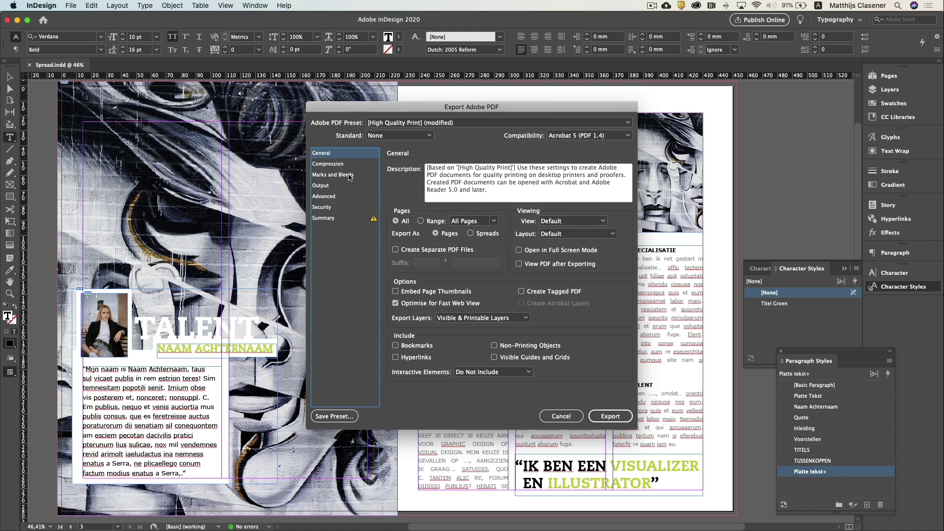
Enable the document bleed settings for the PDF and export it
click(339, 176)
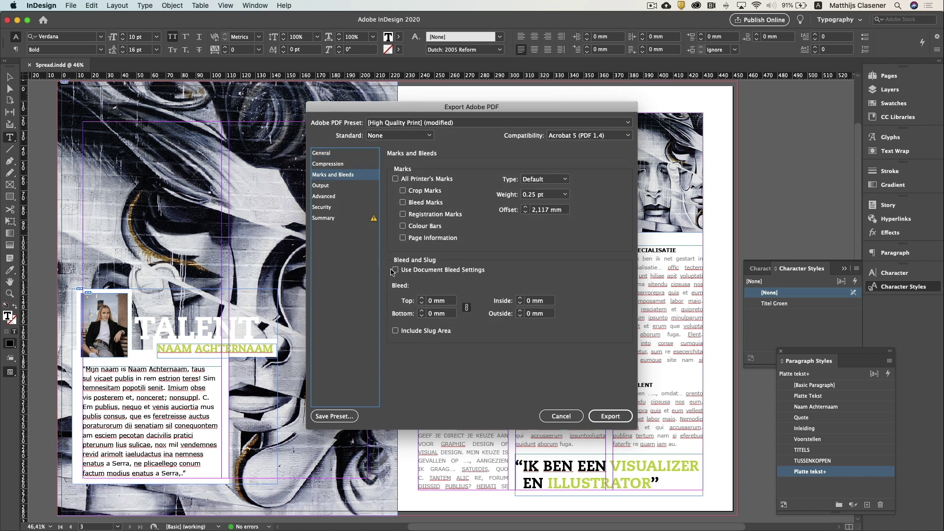
click(480, 272)
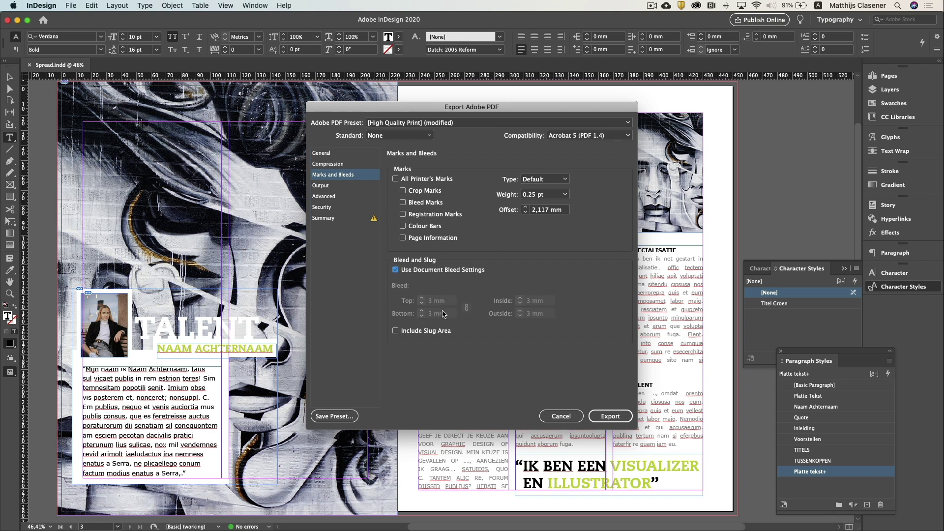
click(610, 416)
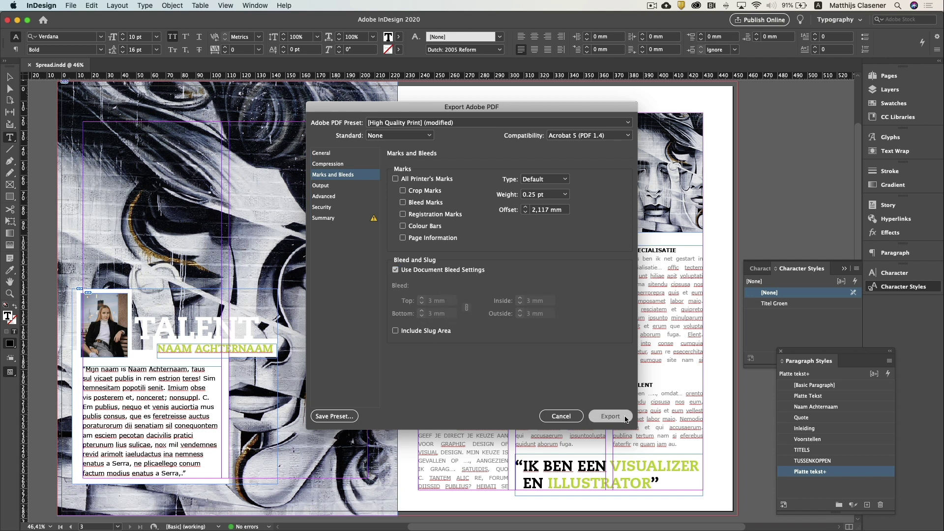